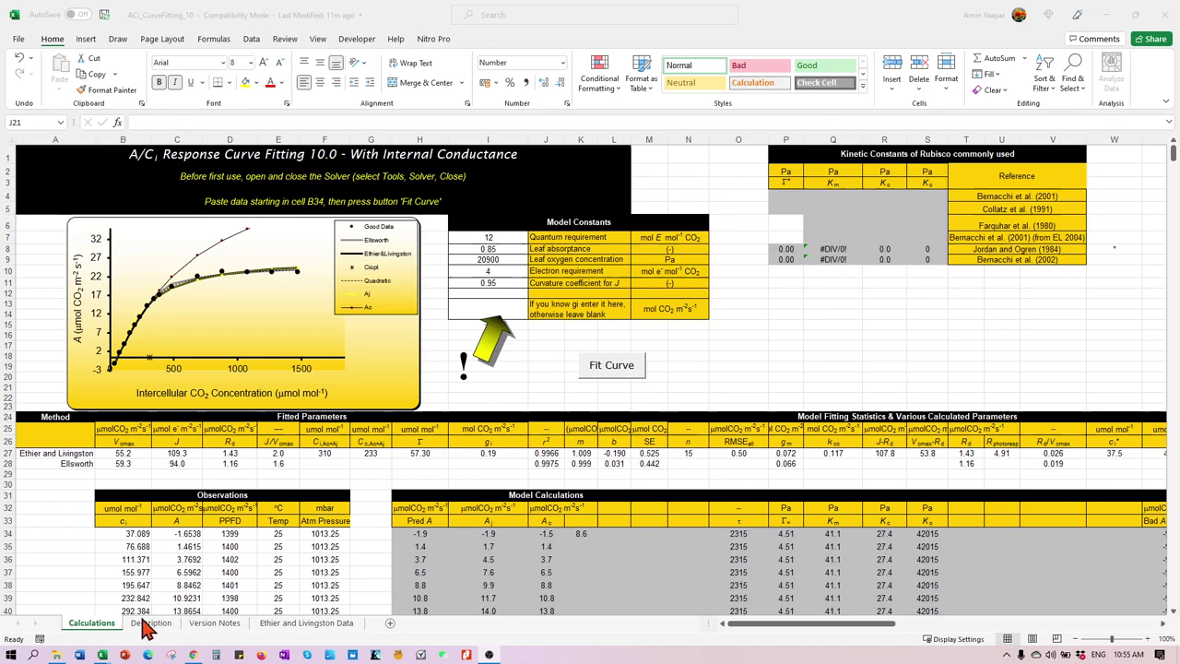
Bring the raw A-Ci data workbook to the front and scroll back to column A.
mouse_move(103, 654)
left_click(63, 627)
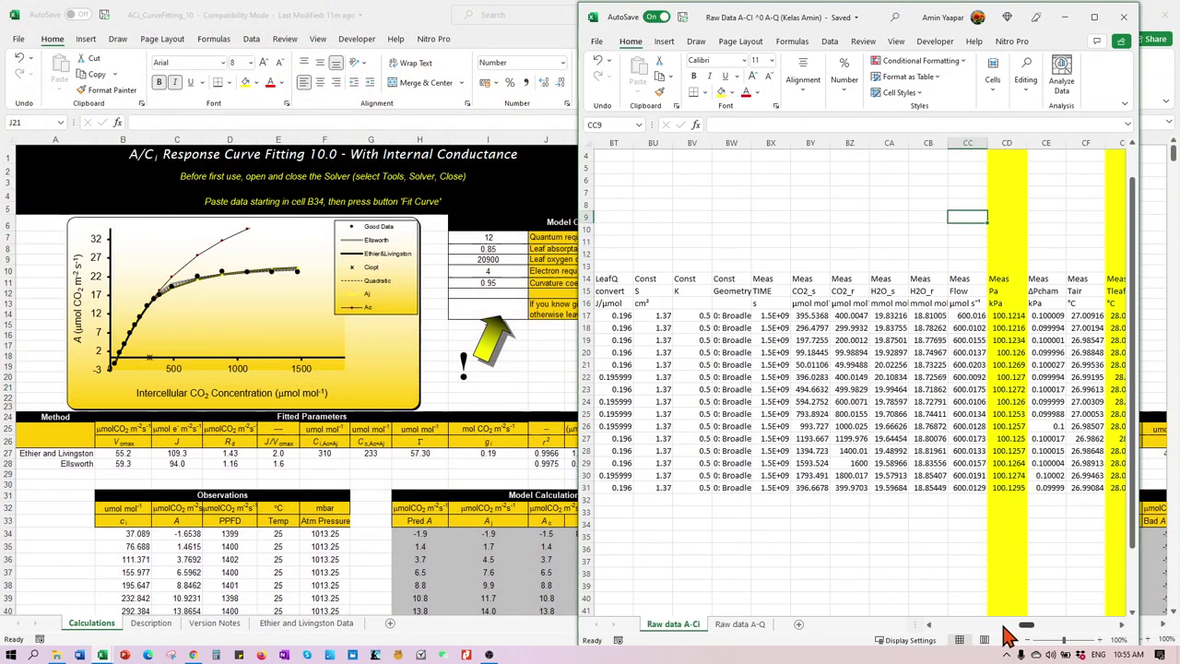
left_click_drag(1027, 624, 939, 627)
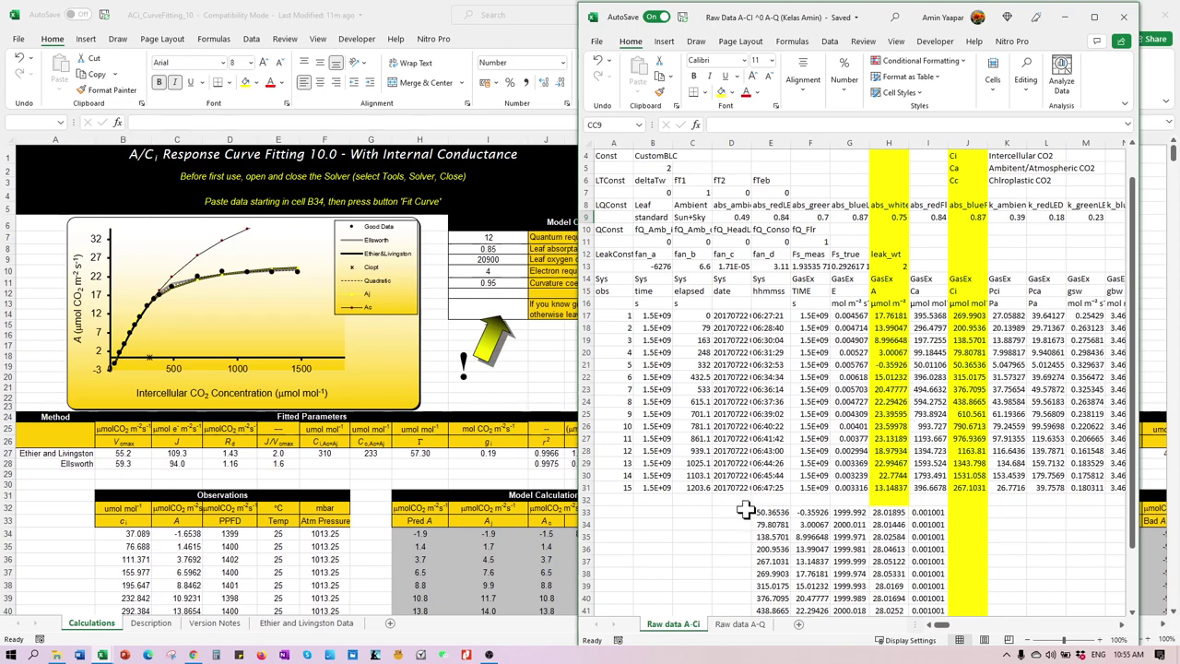
Delete the stray block E33:I47 beneath the 15 raw observation rows.
scroll(758, 498, "down", 2)
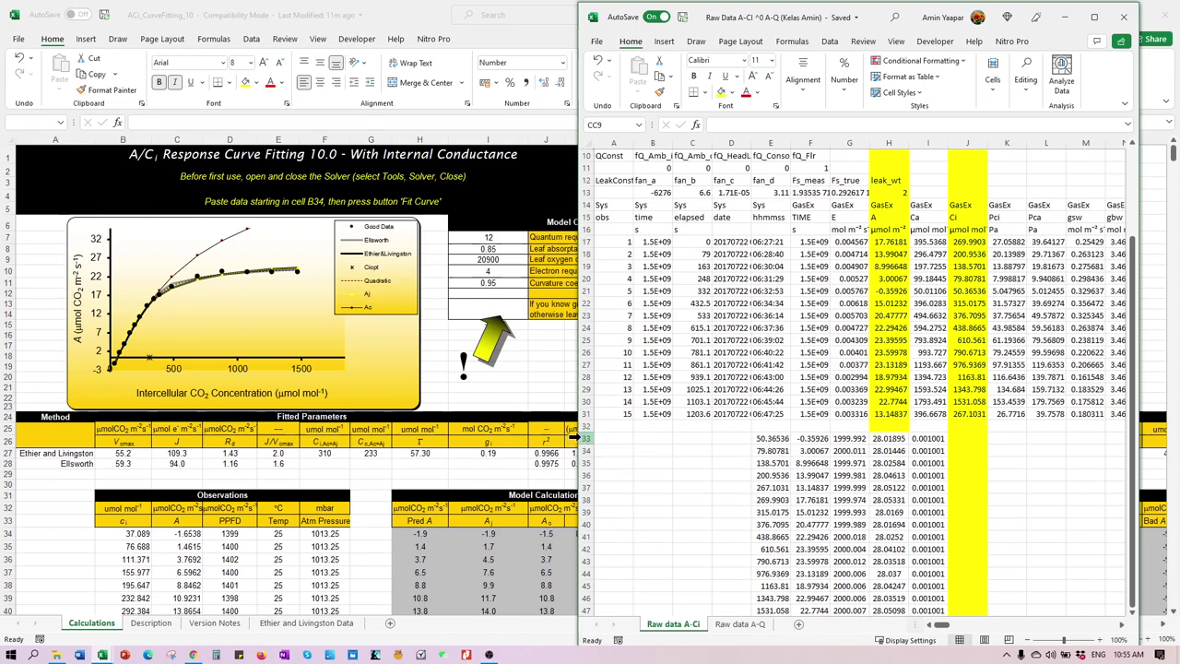
left_click_drag(758, 443, 936, 583)
key("Delete")
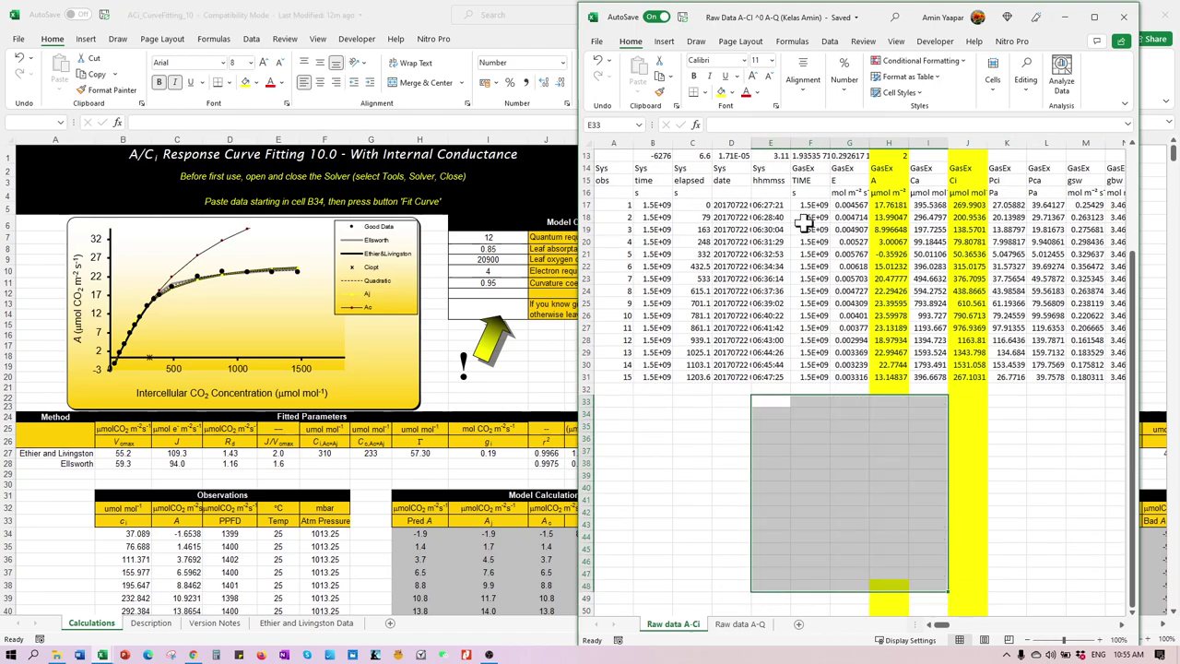
scroll(1014, 553, "up", 4)
left_click(1028, 573)
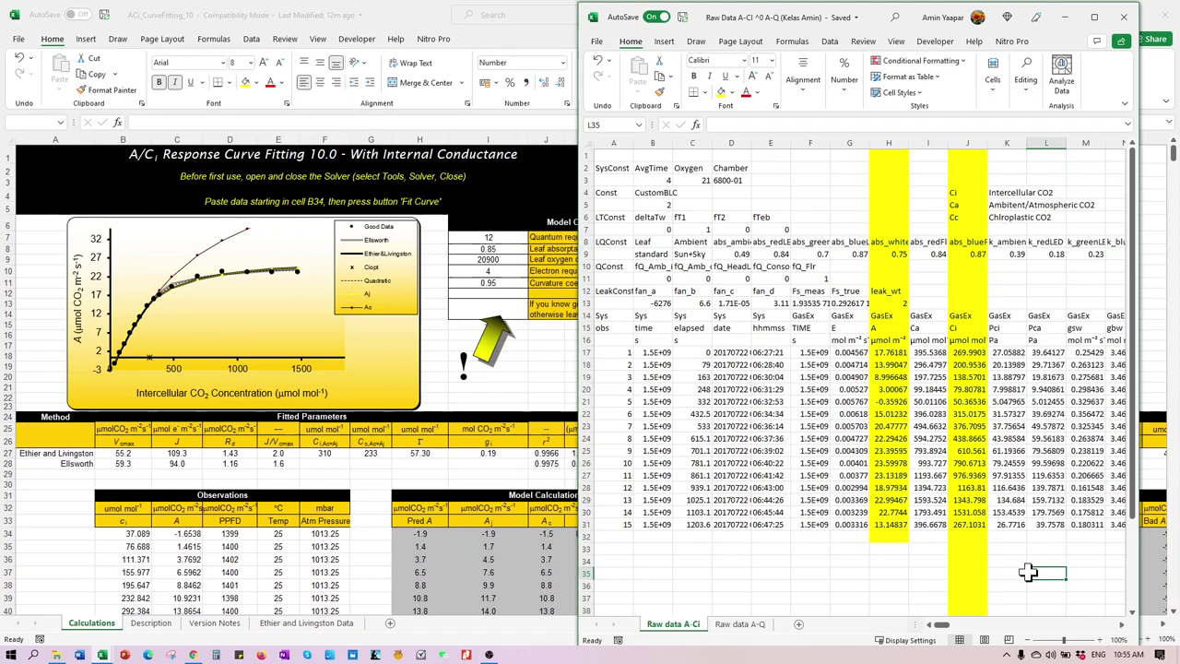
left_click_drag(870, 21, 899, 23)
scroll(844, 394, "down", 1)
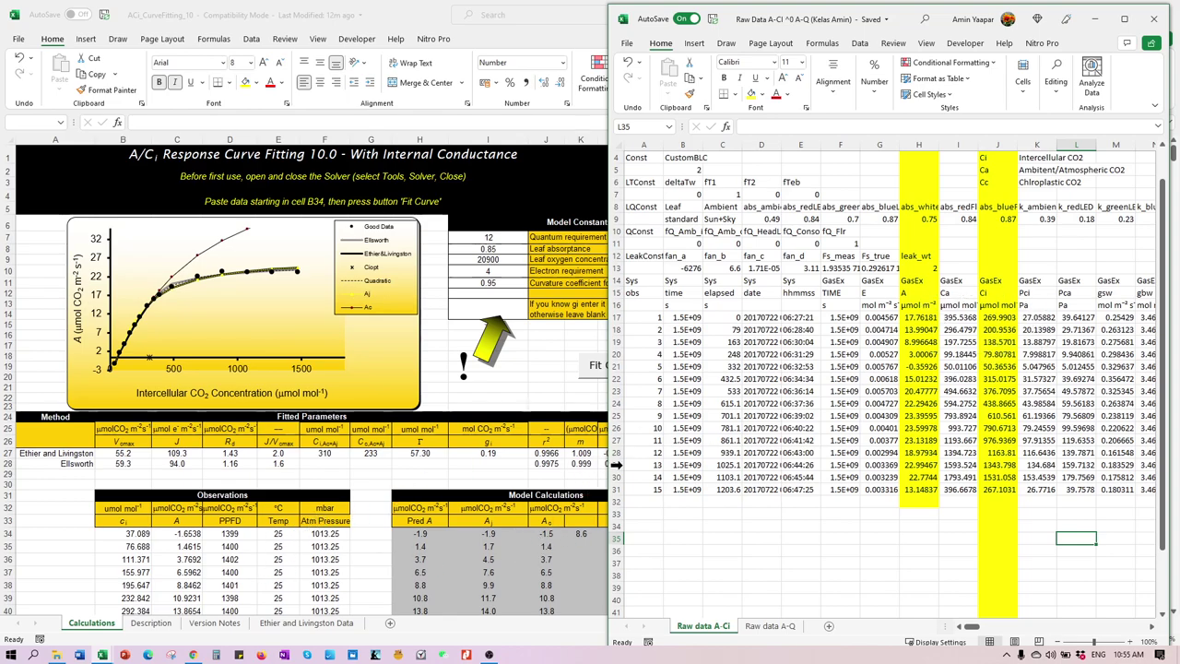
Snap the curve fitting workbook to the left half and scroll to its Observations table.
double_click(540, 17)
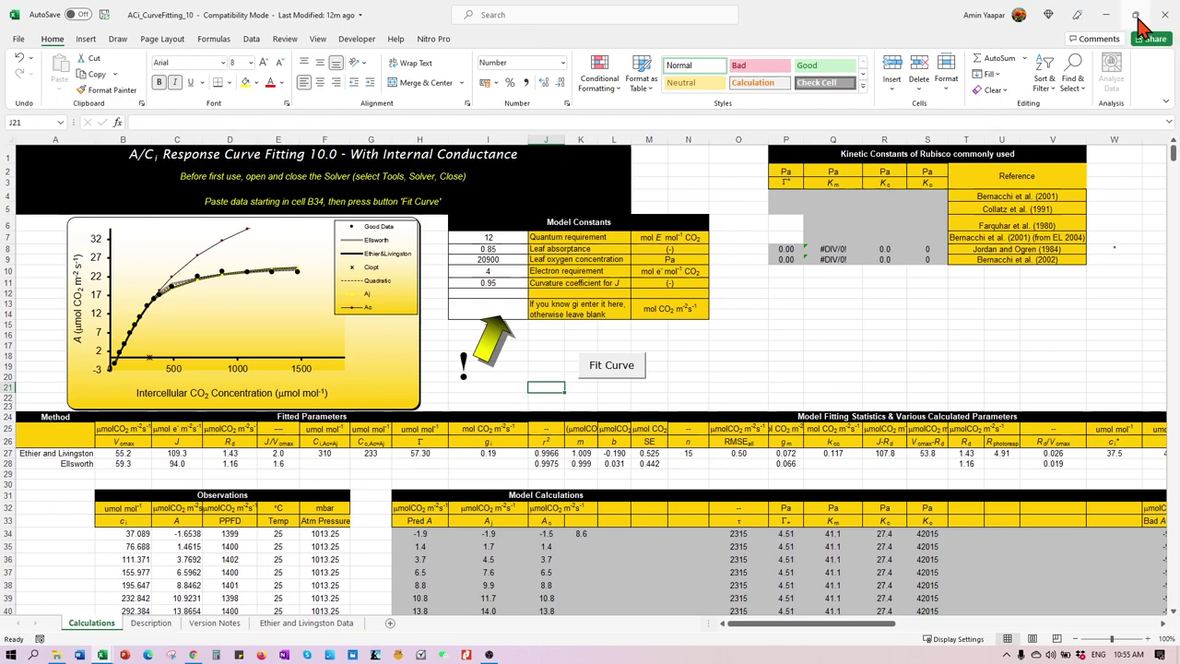
left_click(1127, 15)
left_click_drag(604, 157, 613, 163)
key("super+Left")
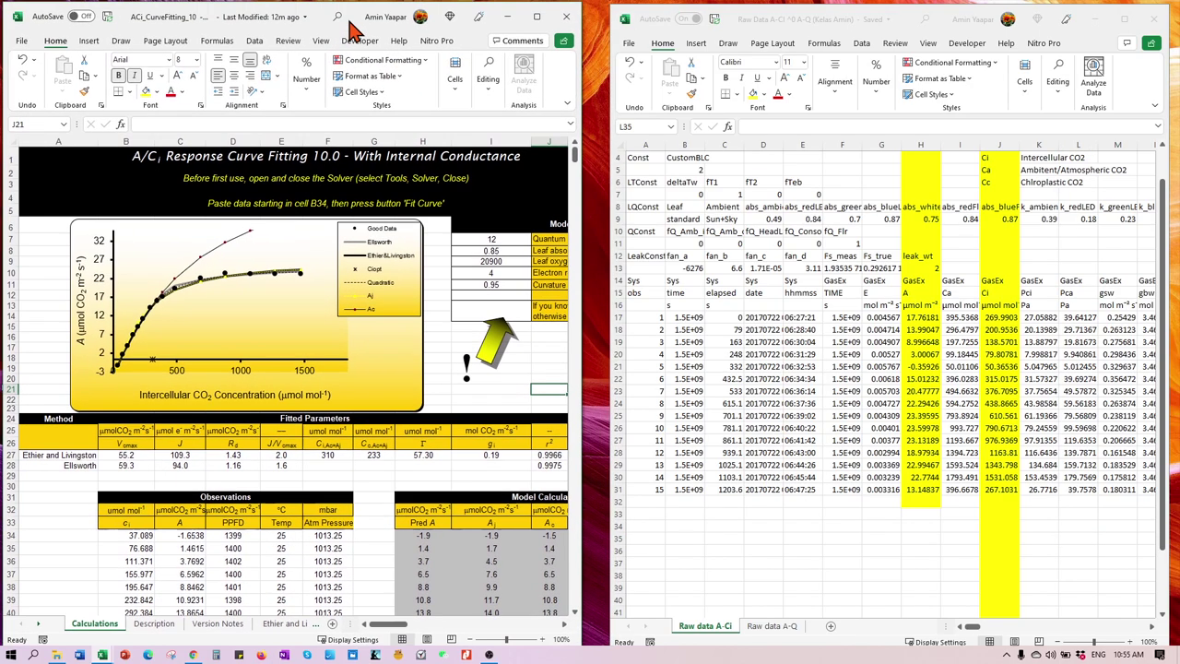
left_click_drag(583, 78, 604, 369)
scroll(388, 418, "down", 1)
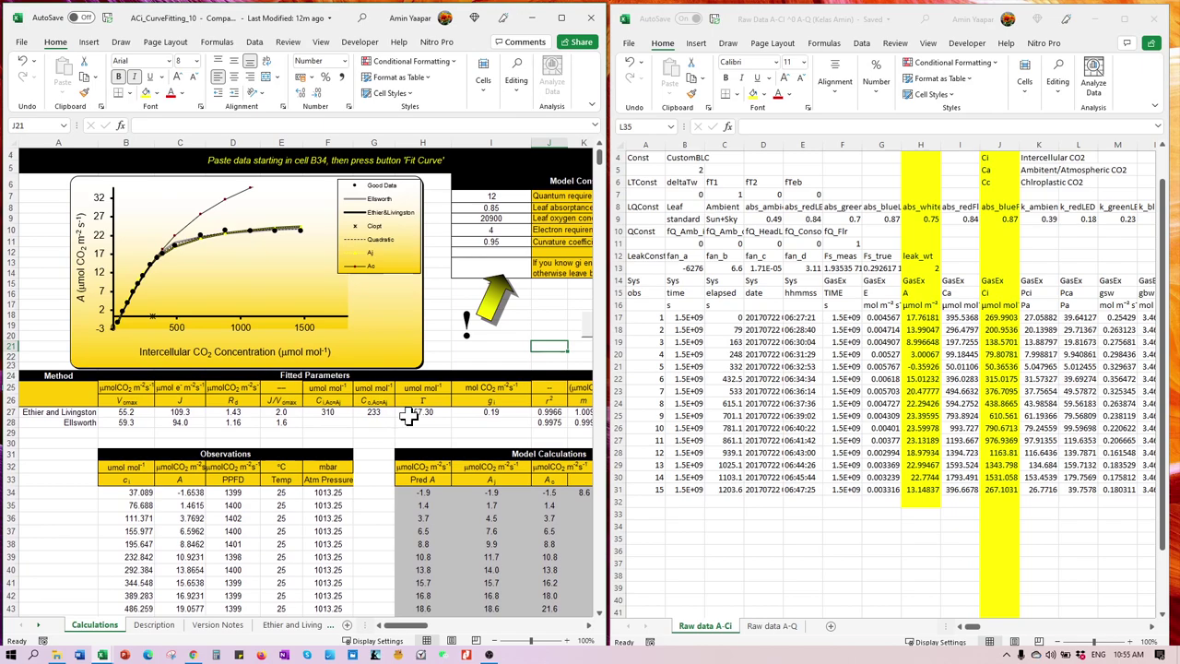
scroll(184, 421, "down", 3)
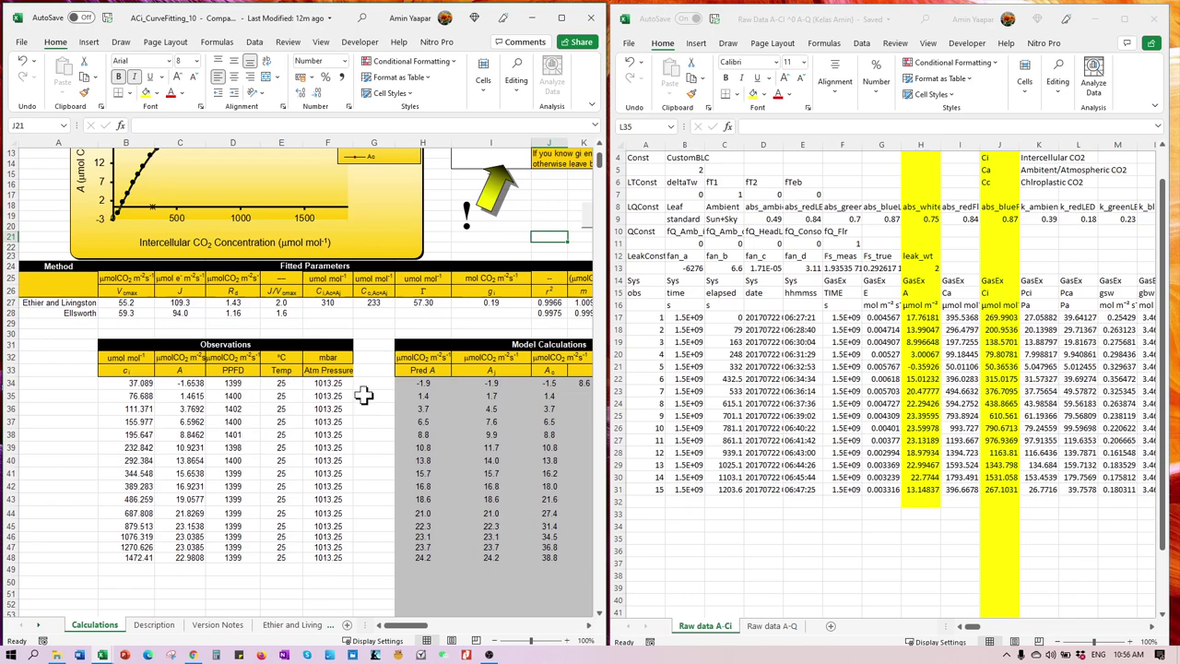
Paste the measured A values from rows 17–31 into C34:C48 as values.
left_click(1040, 469)
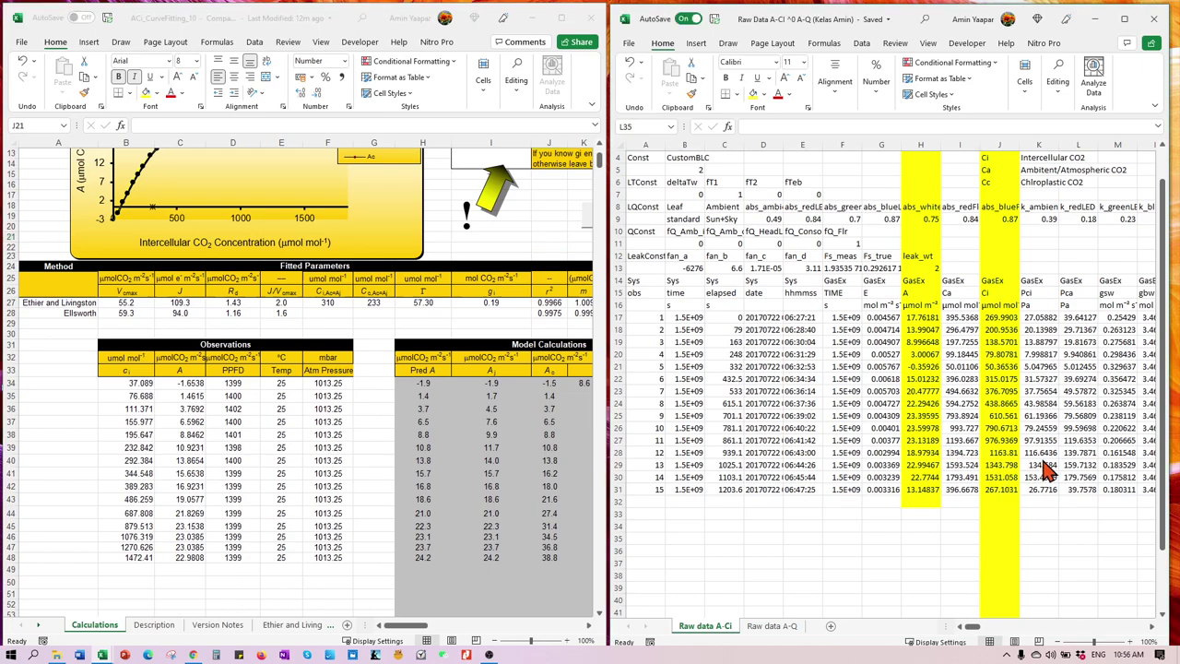
left_click_drag(920, 317, 926, 489)
key("ctrl+c")
left_click(190, 383)
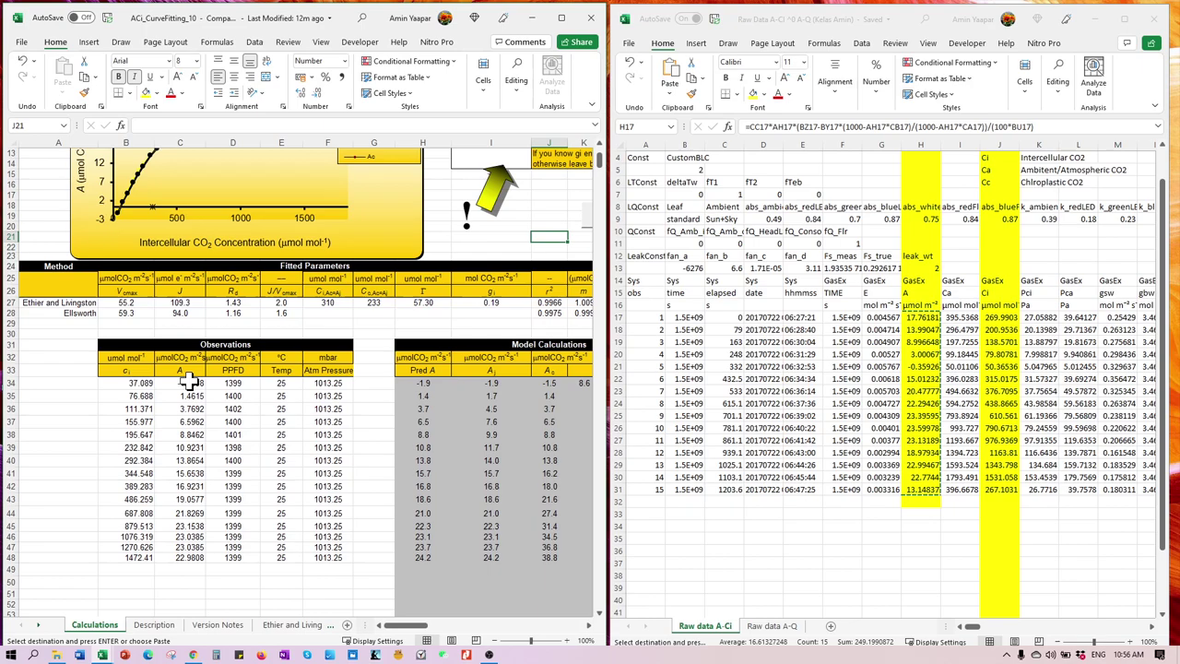
right_click(191, 385)
left_click(239, 137)
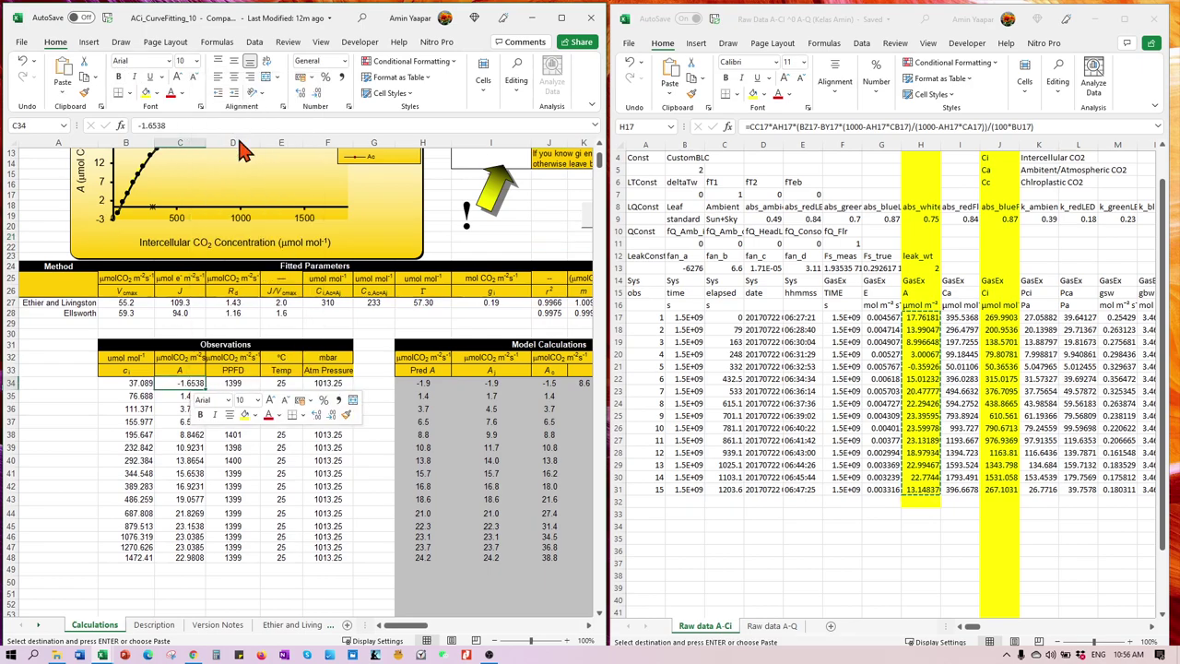
Paste the measured Ci values from rows 17–31 into B34:B48 as values.
left_click(846, 496)
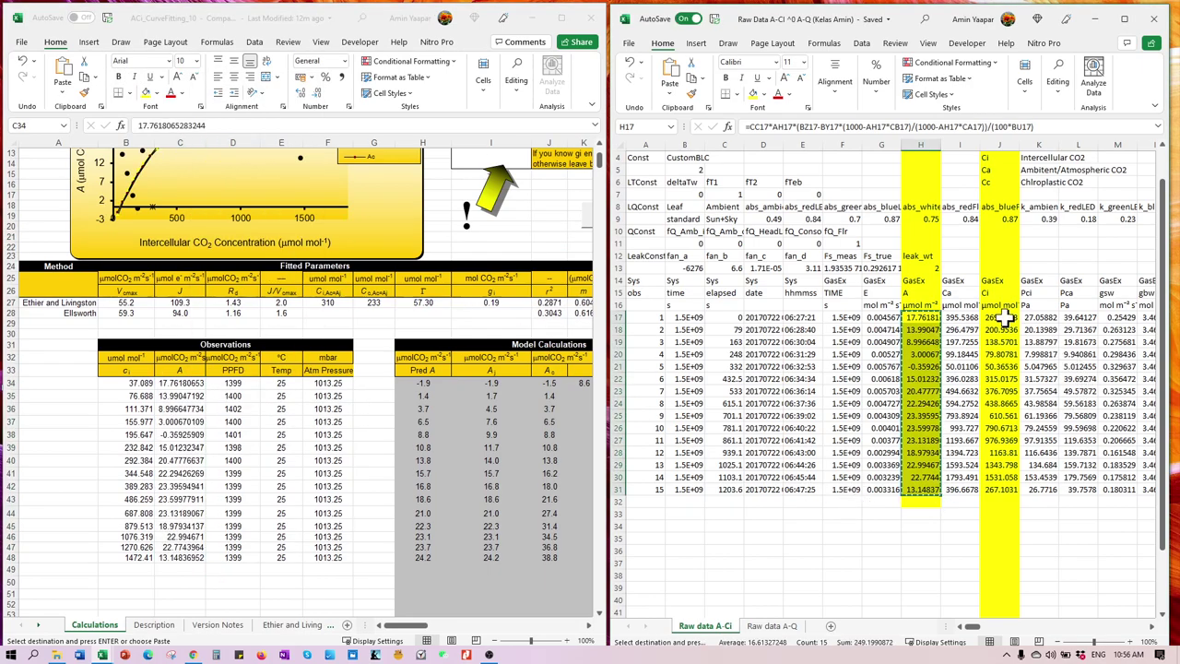
left_click_drag(1005, 317, 1014, 489)
key("ctrl+c")
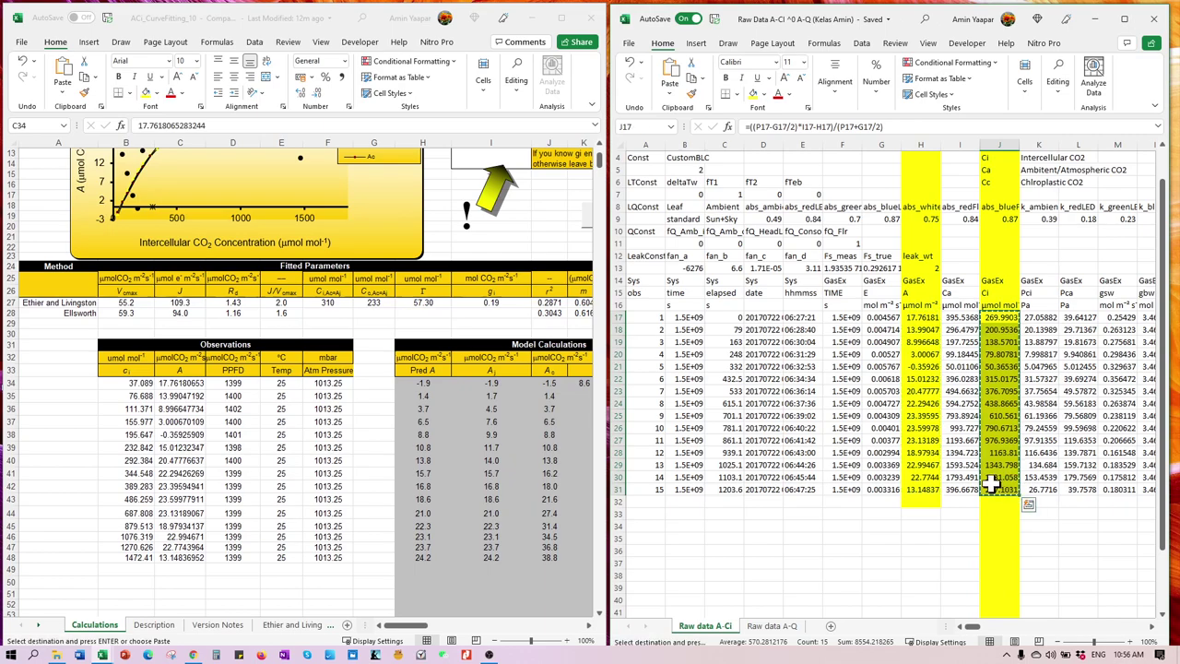
left_click(128, 384)
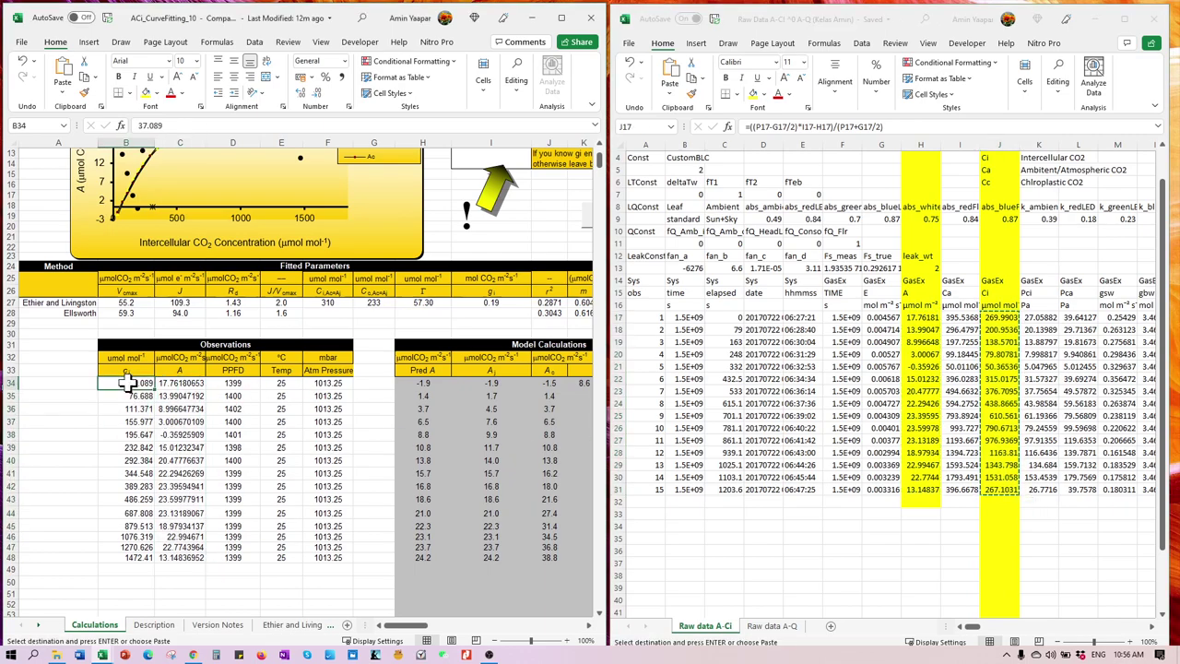
right_click(128, 383)
left_click(177, 143)
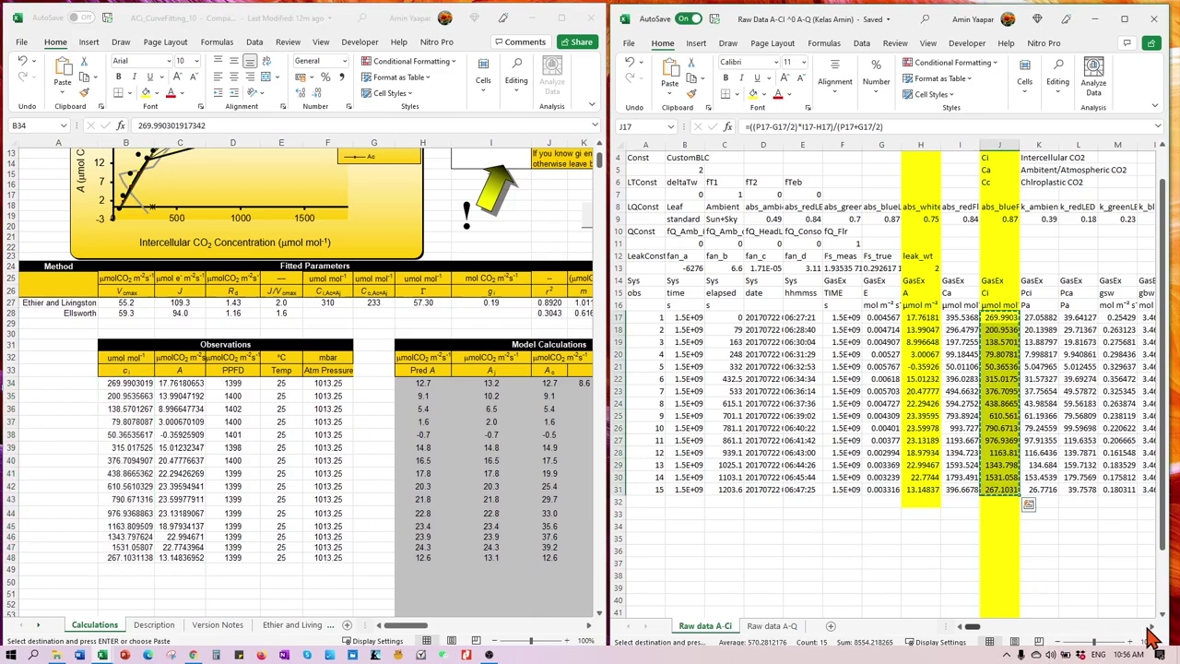
left_click_drag(1152, 626, 1152, 626)
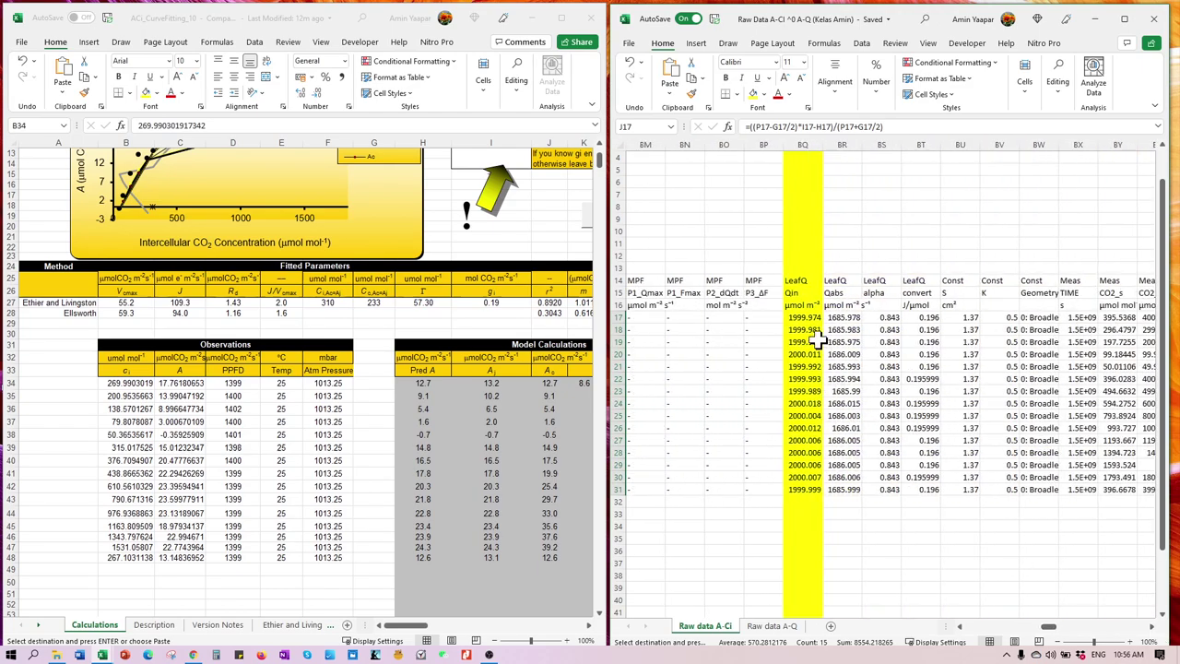
Paste the raw Qin light values into the PPFD column starting at D34.
left_click_drag(801, 318, 809, 489)
key("ctrl+c")
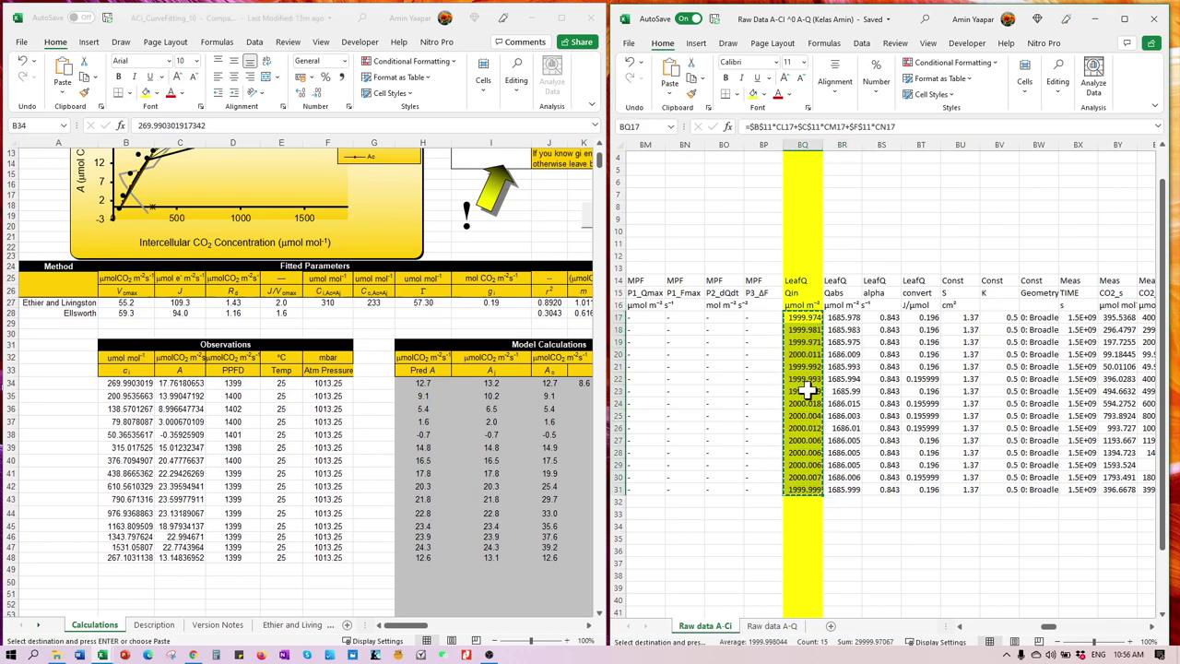
left_click(244, 383)
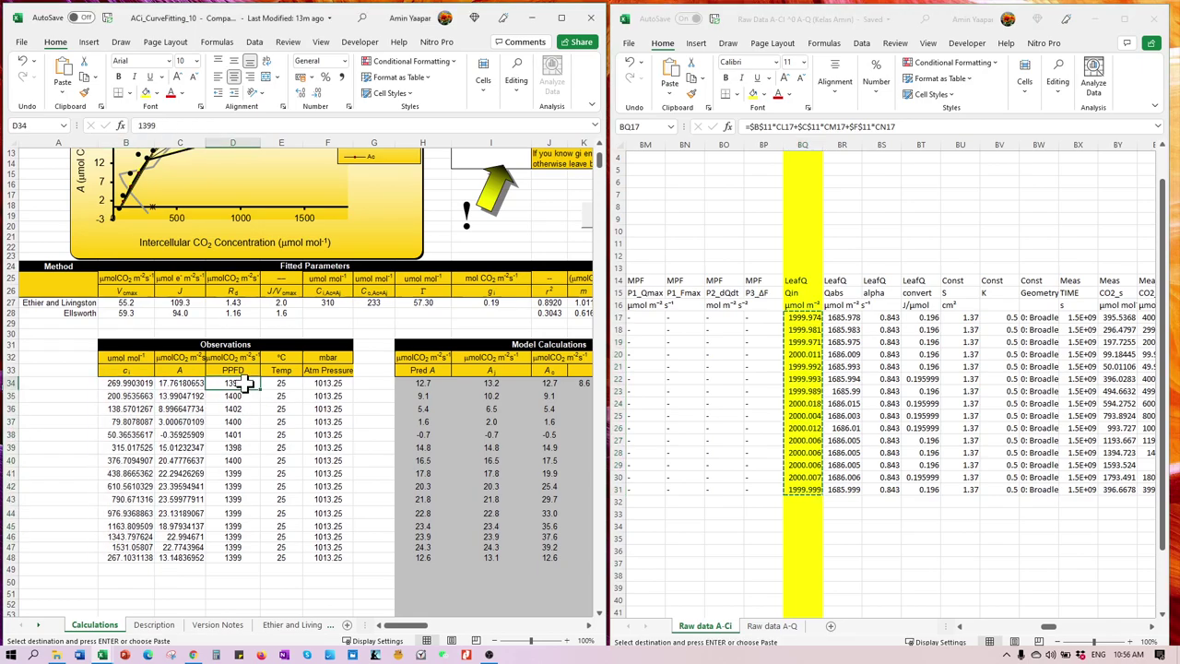
right_click(248, 385)
left_click(294, 139)
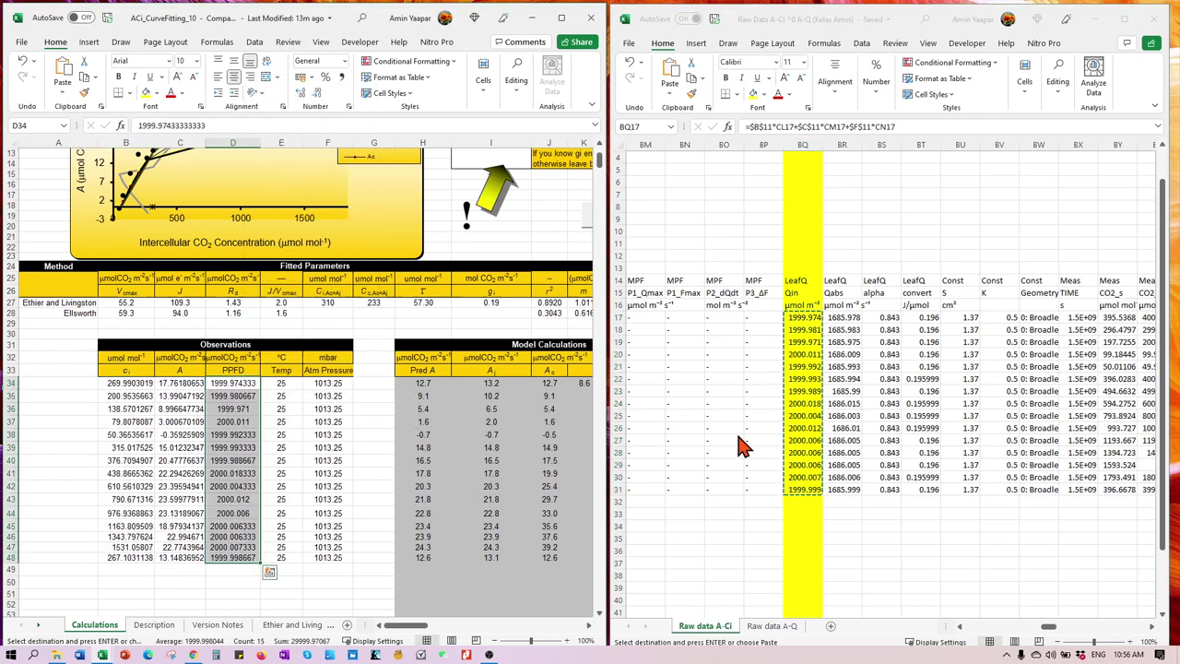
Paste the Tleaf values CG17:CG31 into the Temp column E34:E48 as values.
left_click(839, 509)
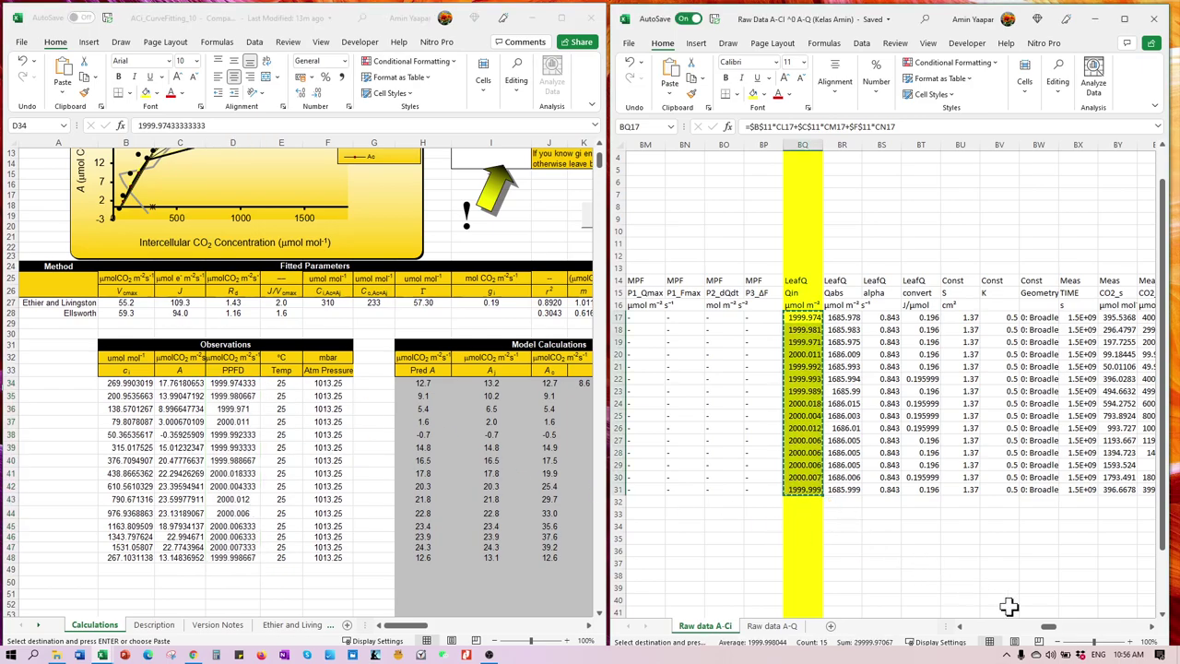
left_click(1153, 627)
left_click_drag(1152, 627, 1155, 627)
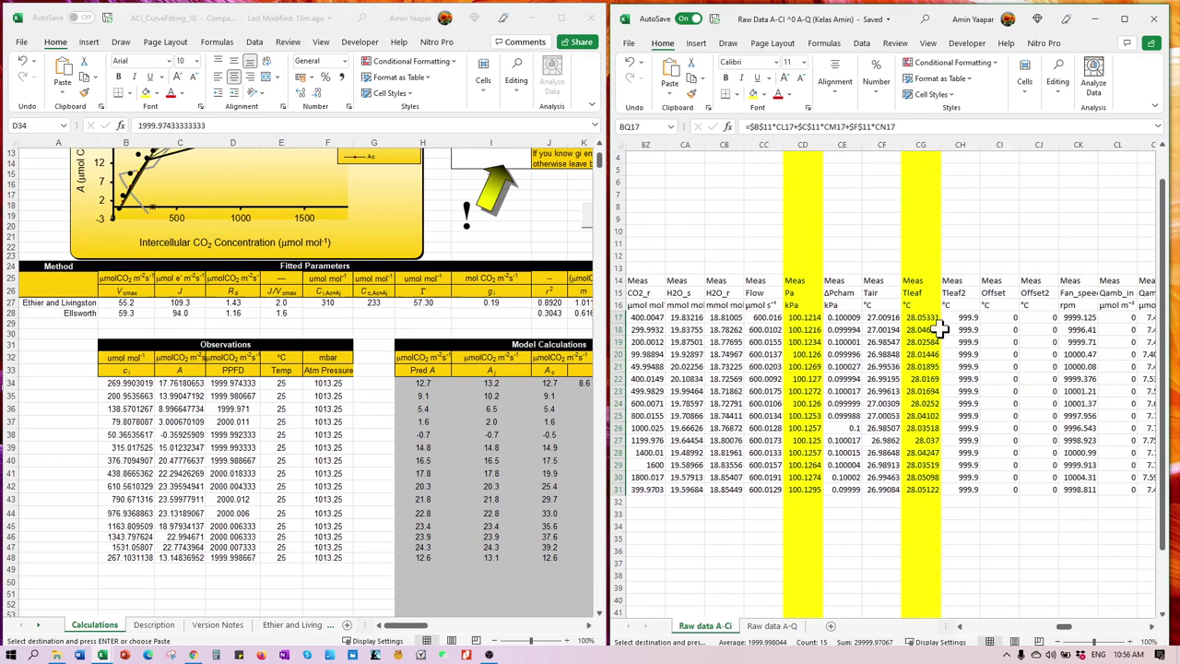
left_click_drag(927, 317, 934, 489)
key("ctrl+c")
left_click(282, 382)
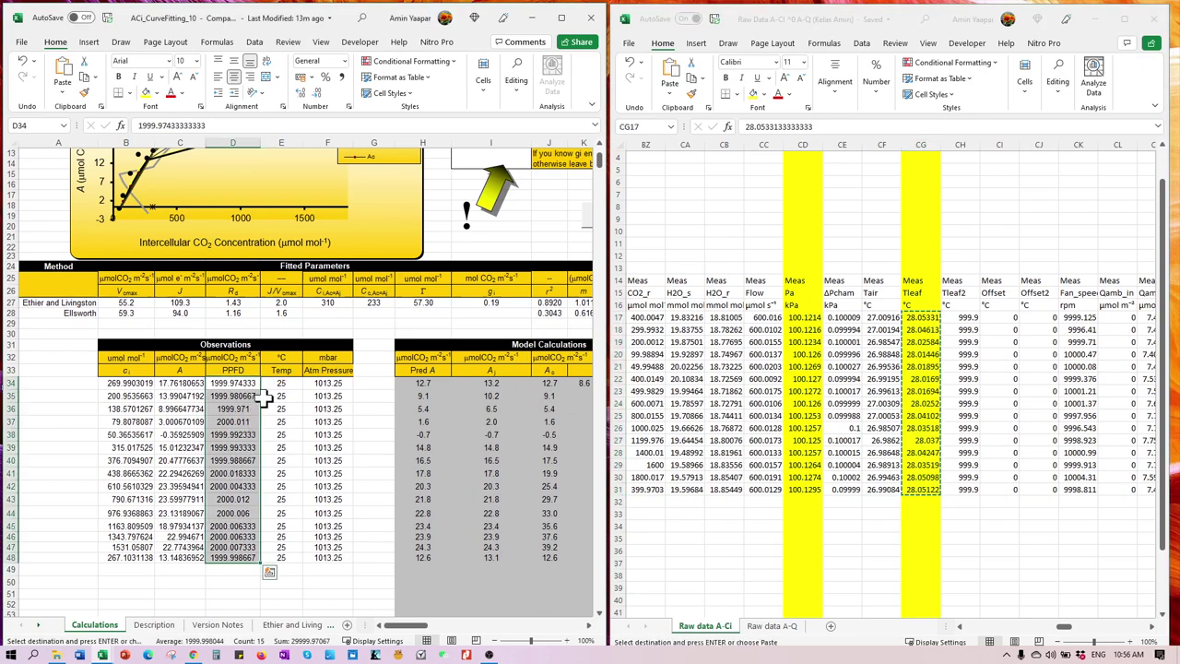
right_click(281, 385)
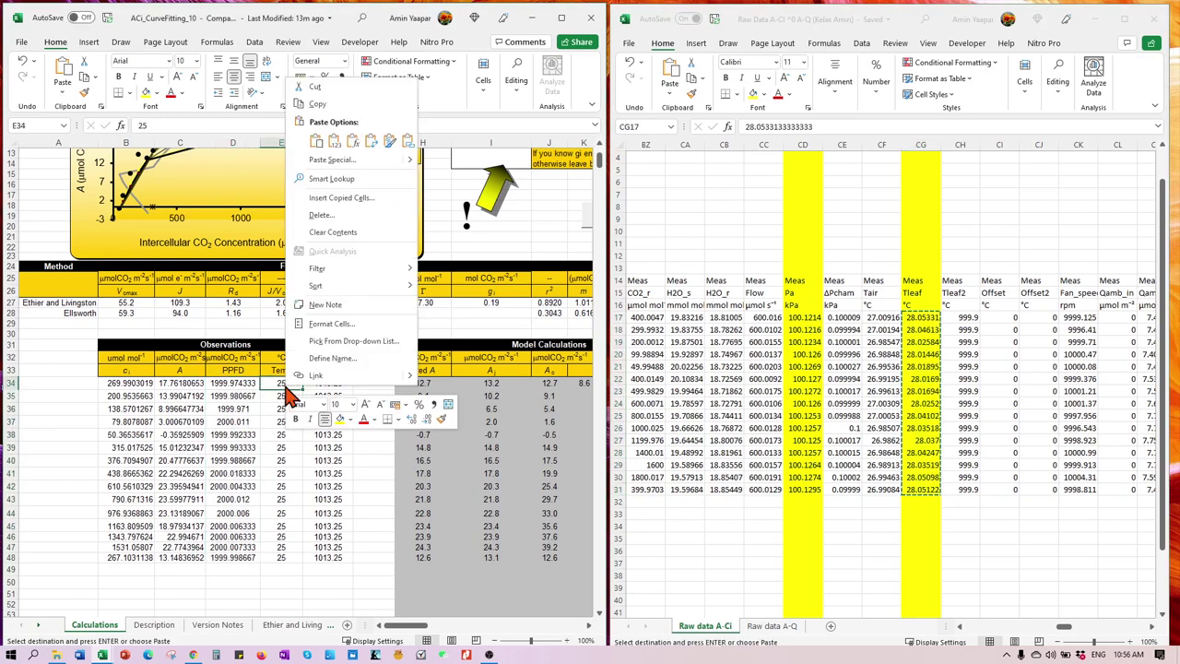
left_click(336, 140)
key("alt+Tab")
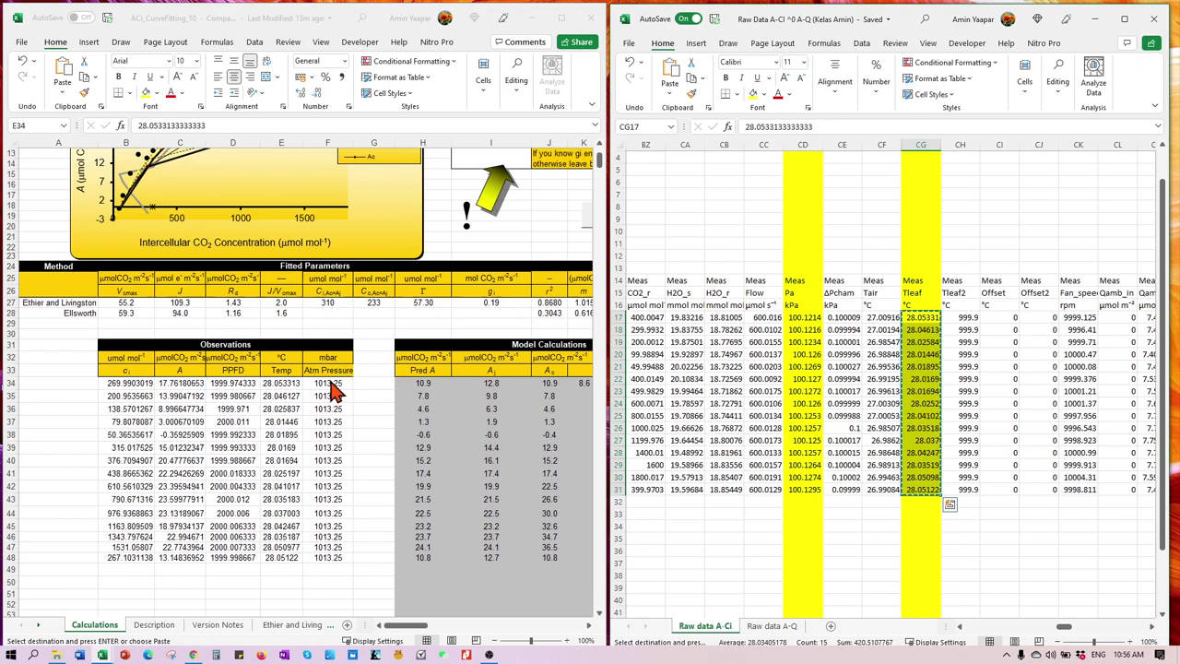
Compare the Atm Pressure mbar unit with the kPa unit of the raw Pa readings.
left_click(334, 356)
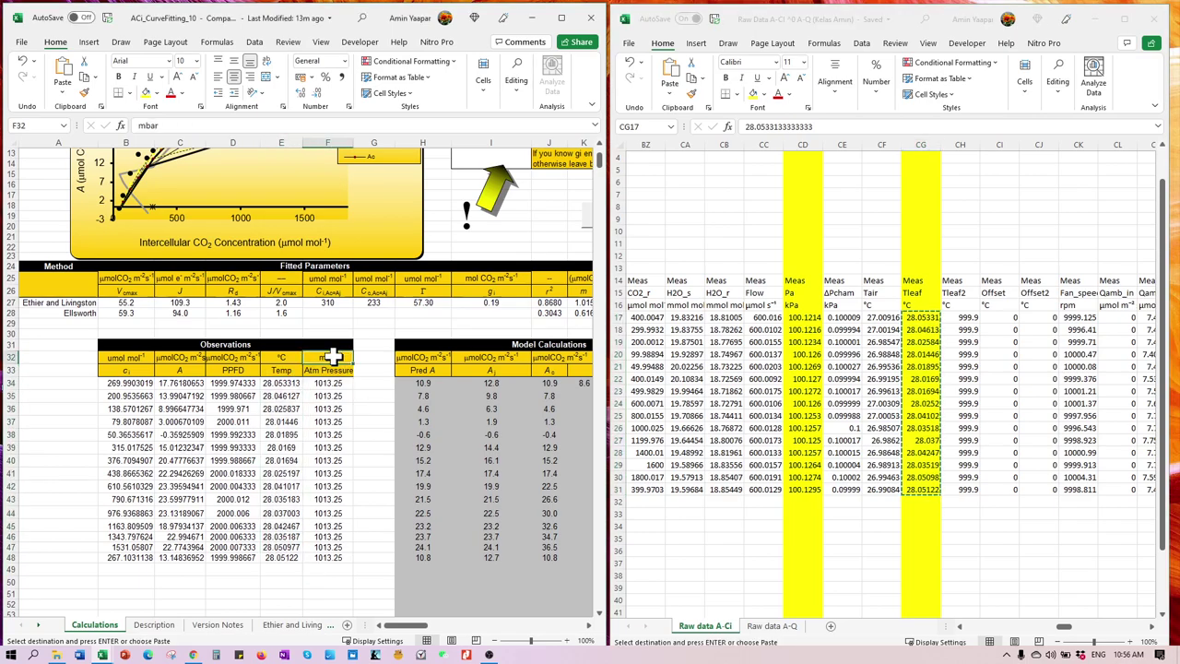
left_click(333, 356)
left_click(825, 330)
key("Escape")
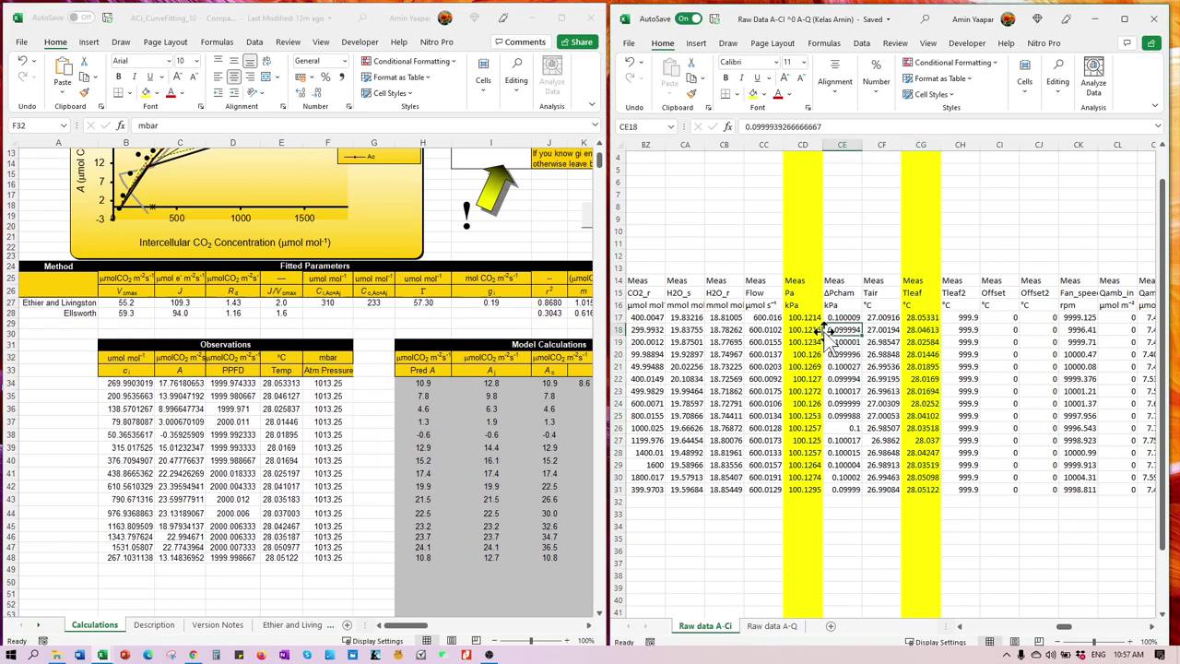
left_click(798, 305)
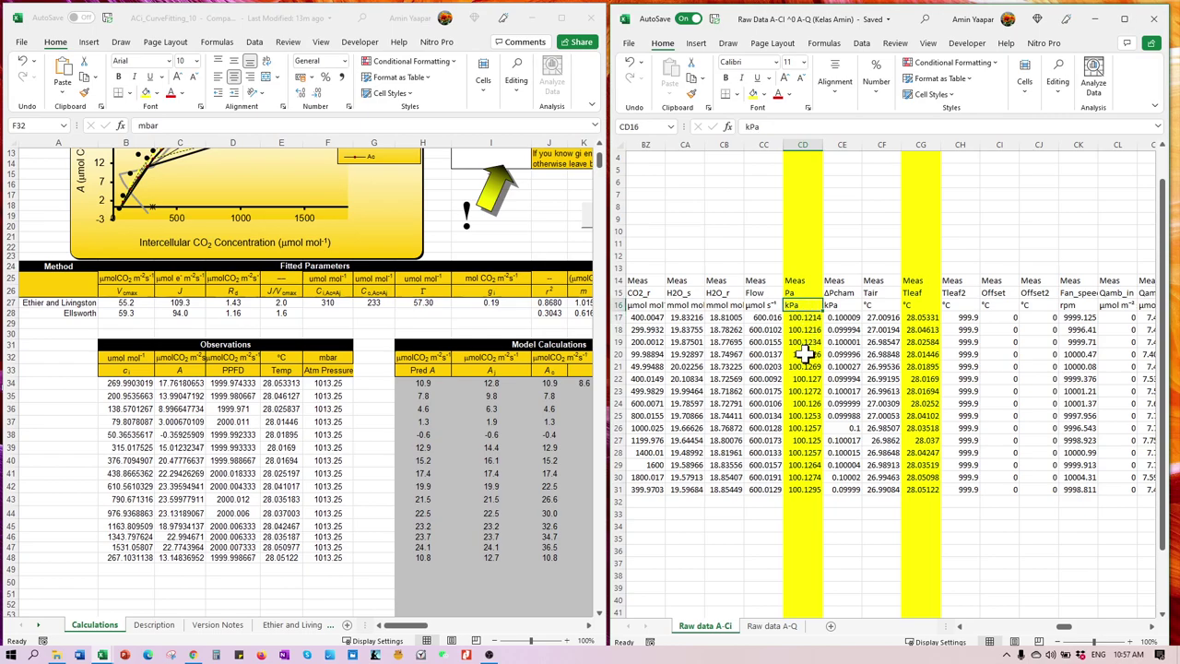
Insert a new column CE after Pa and head it Meas / mbar / mbar.
left_click(841, 145)
left_click(1023, 87)
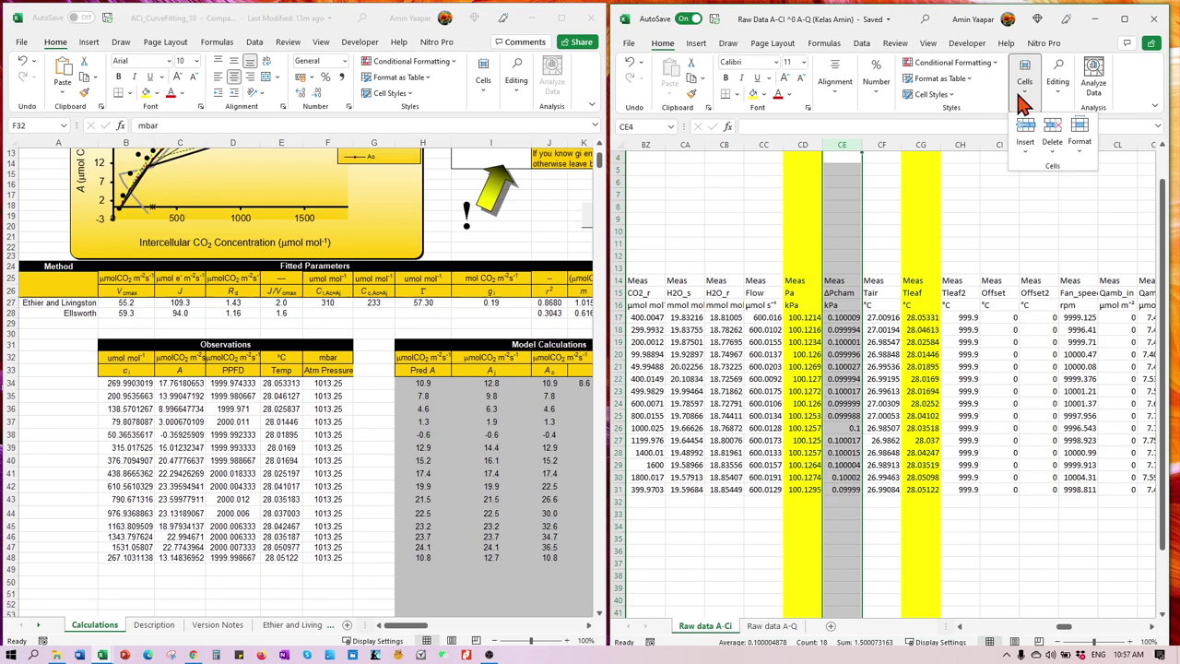
left_click(1024, 129)
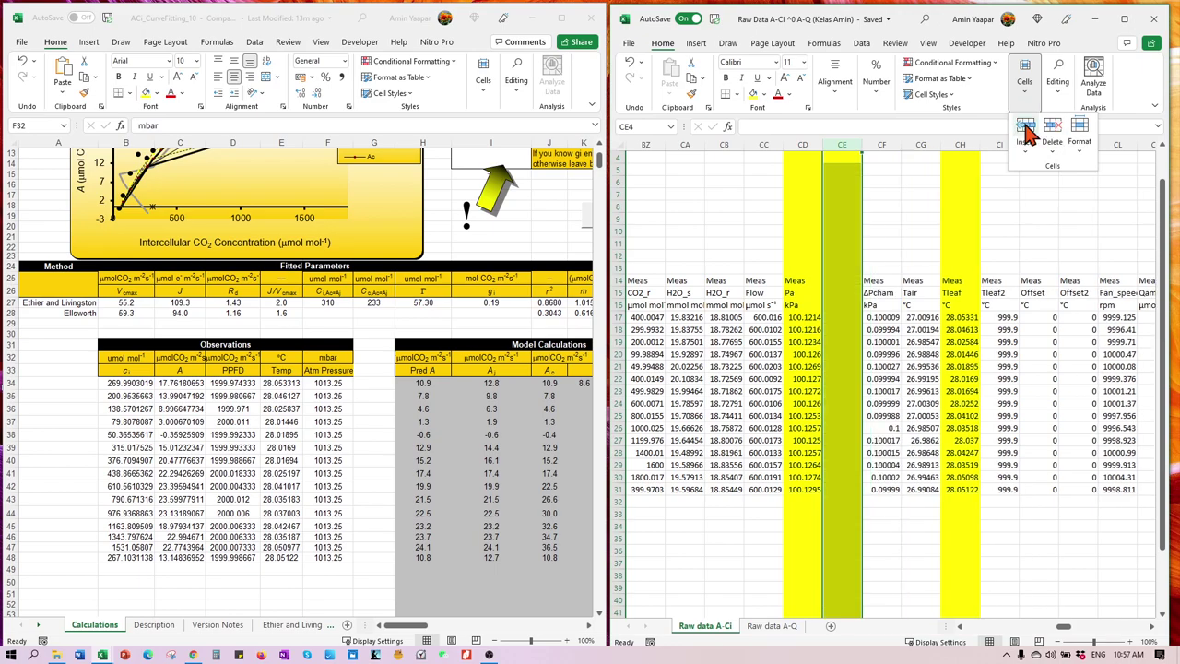
left_click_drag(801, 282, 843, 310)
left_click(842, 294)
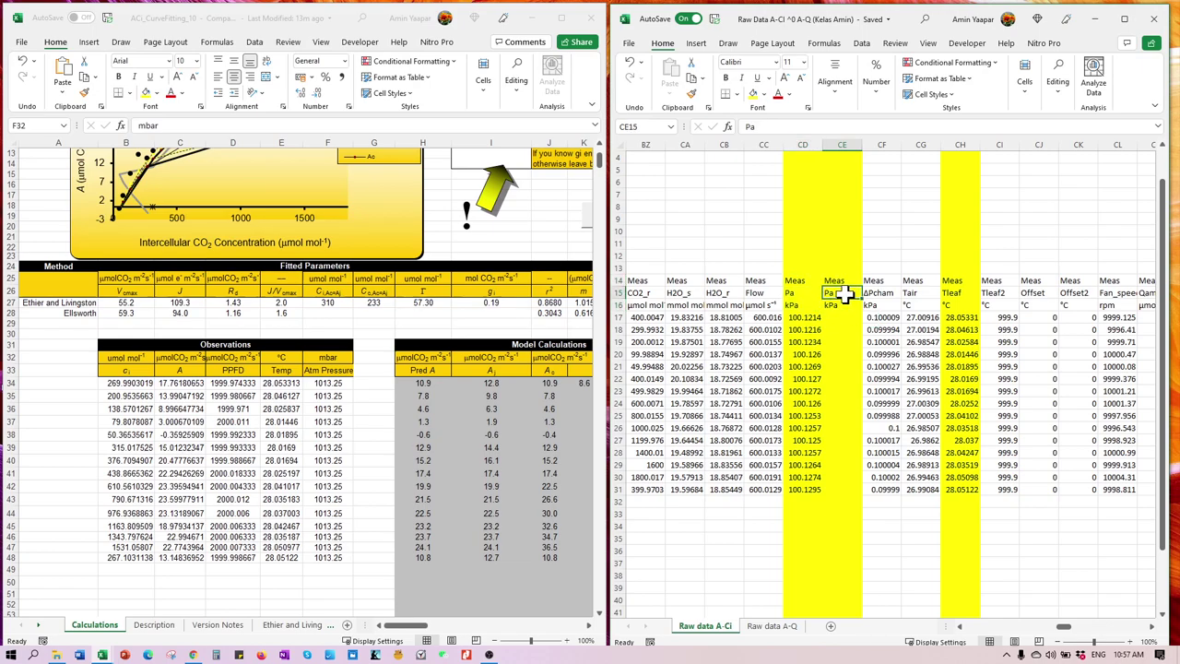
type("meas")
key("BackSpace")
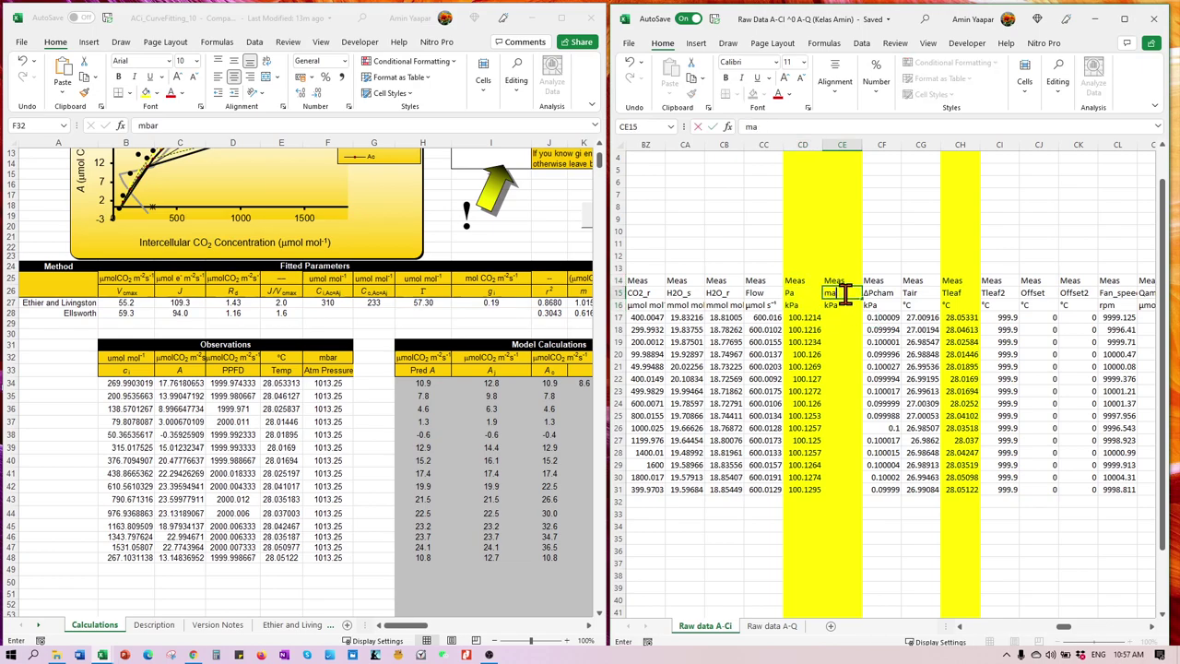
key("Return")
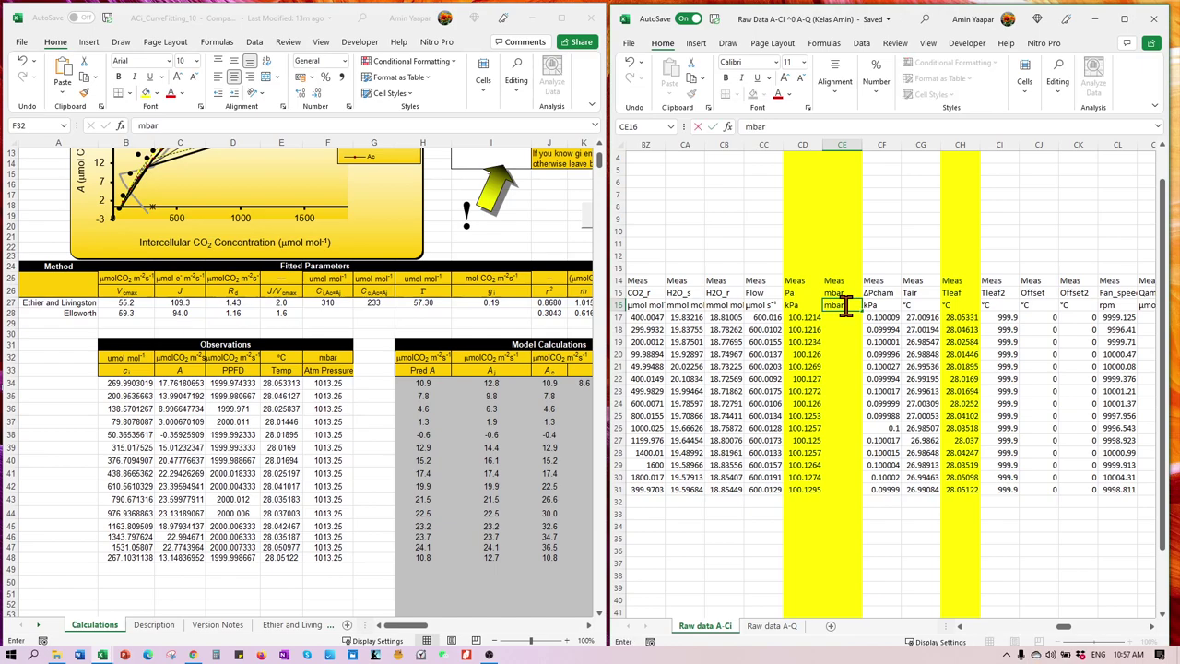
key("Return")
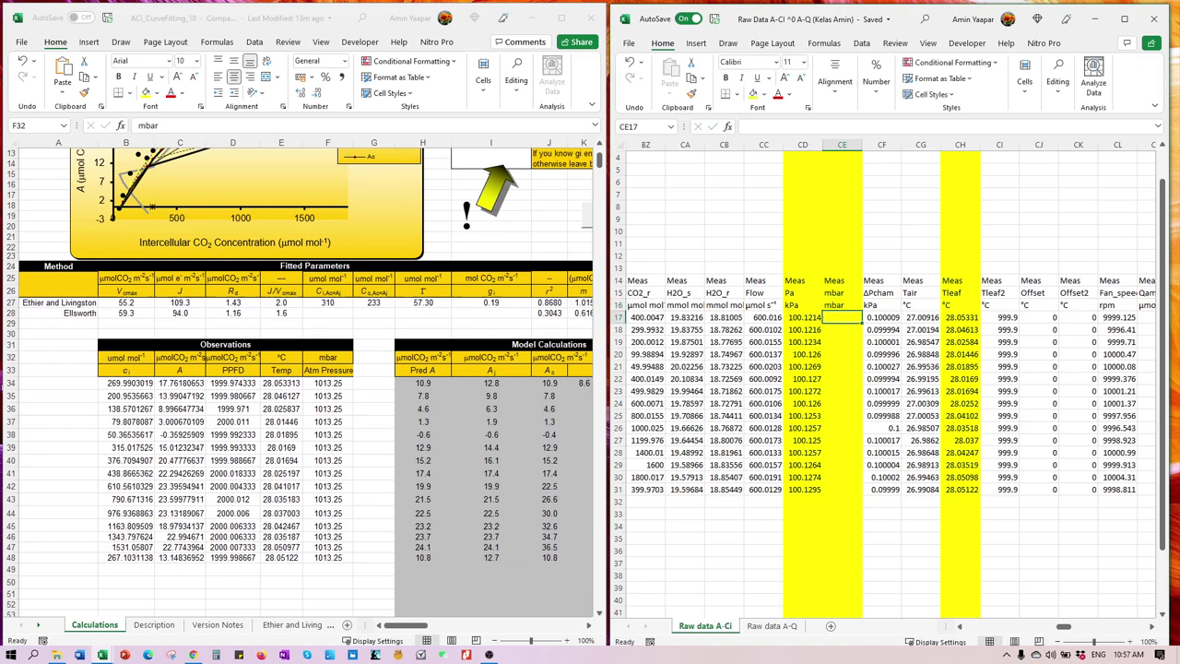
left_click(194, 656)
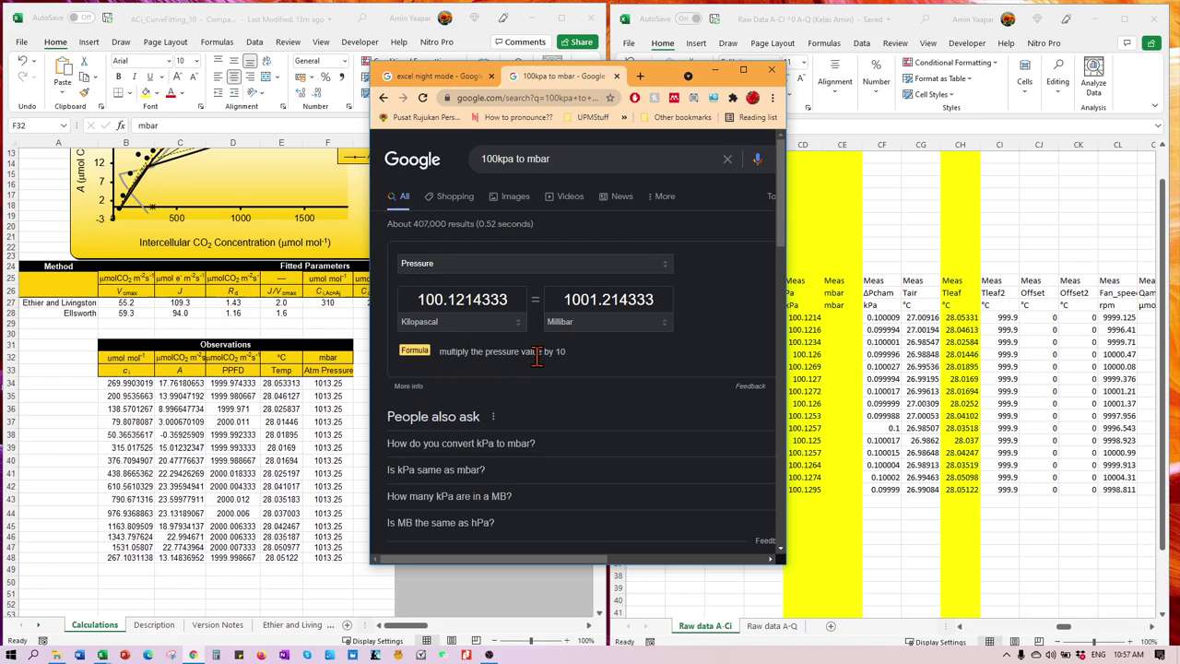
left_click(714, 69)
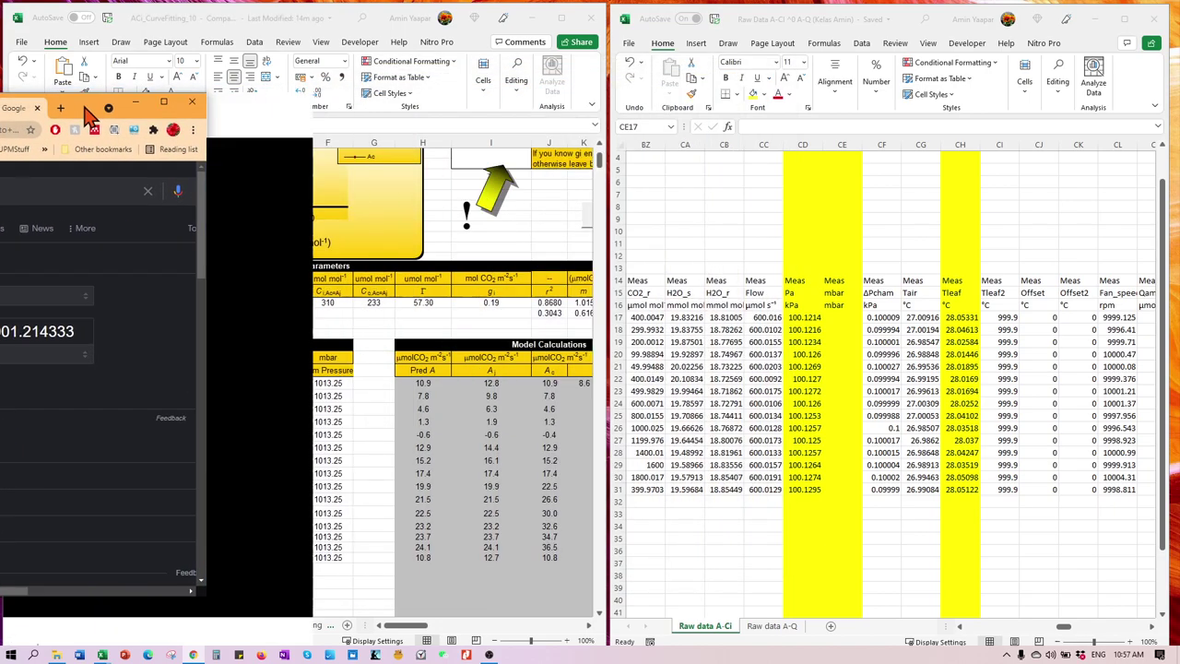
Enter =CD17*10 in CE17 and fill it down to CE31 to convert kPa to mbar.
left_click(840, 319)
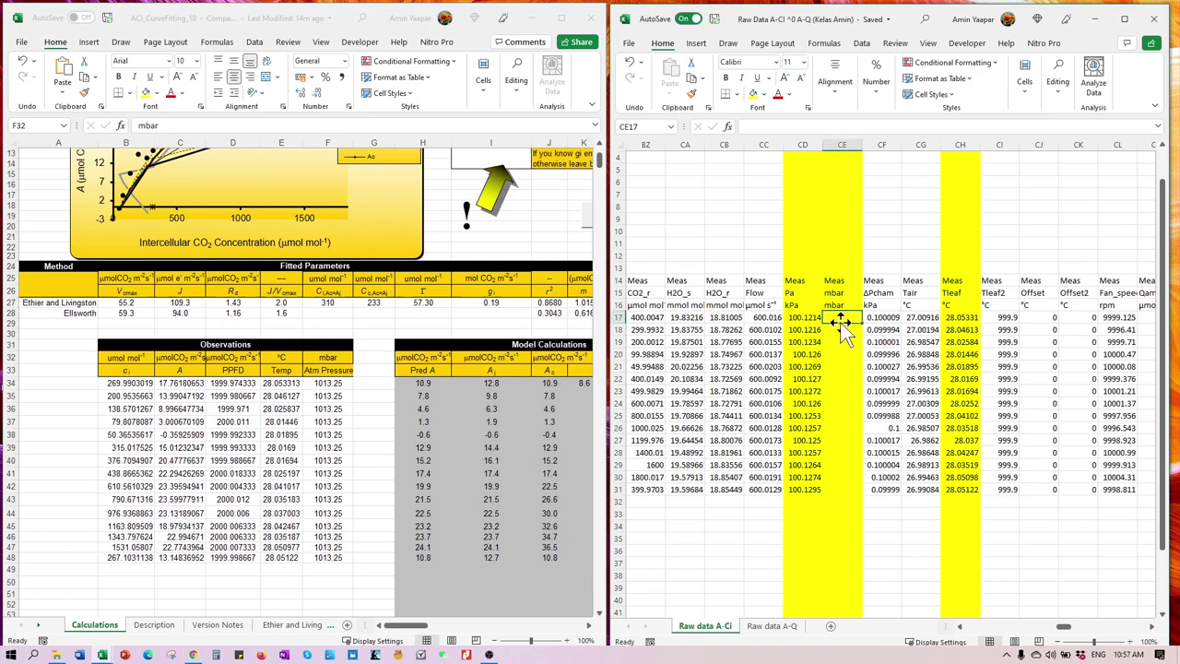
type("=")
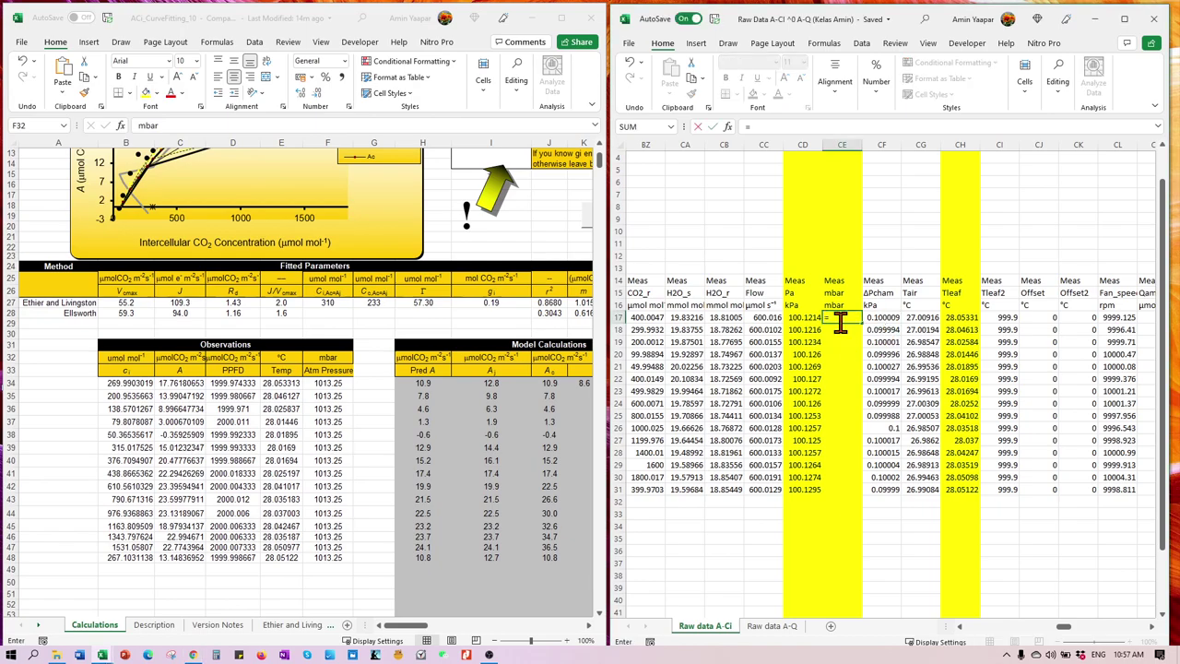
left_click(798, 319)
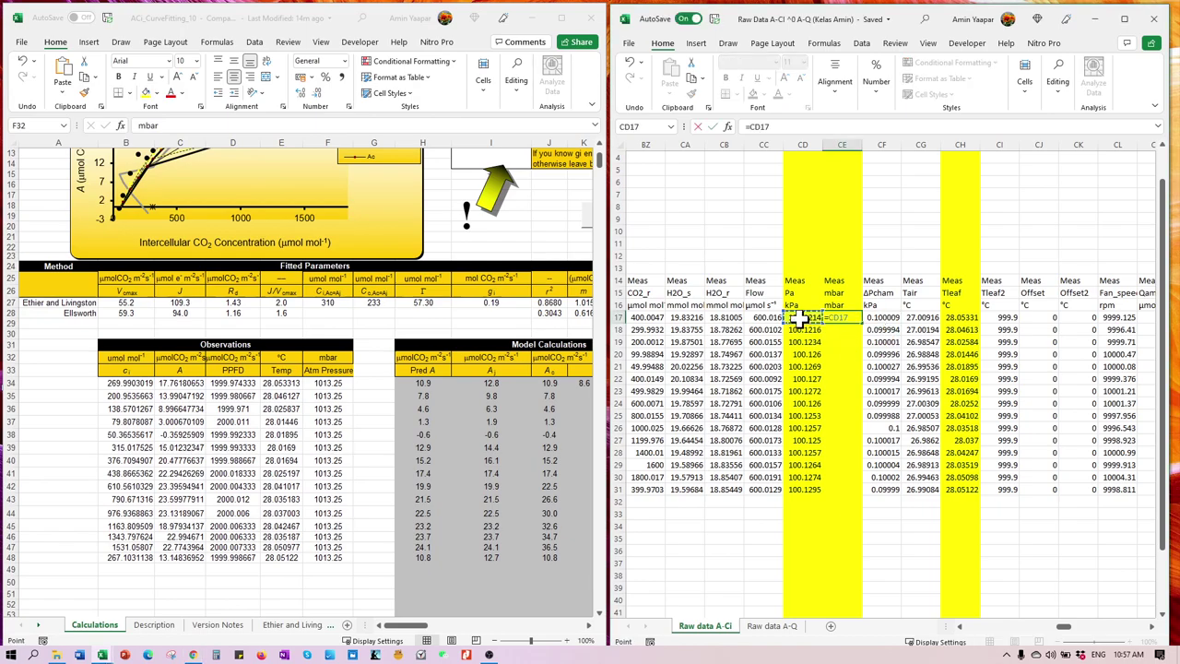
type("0")
key("Return")
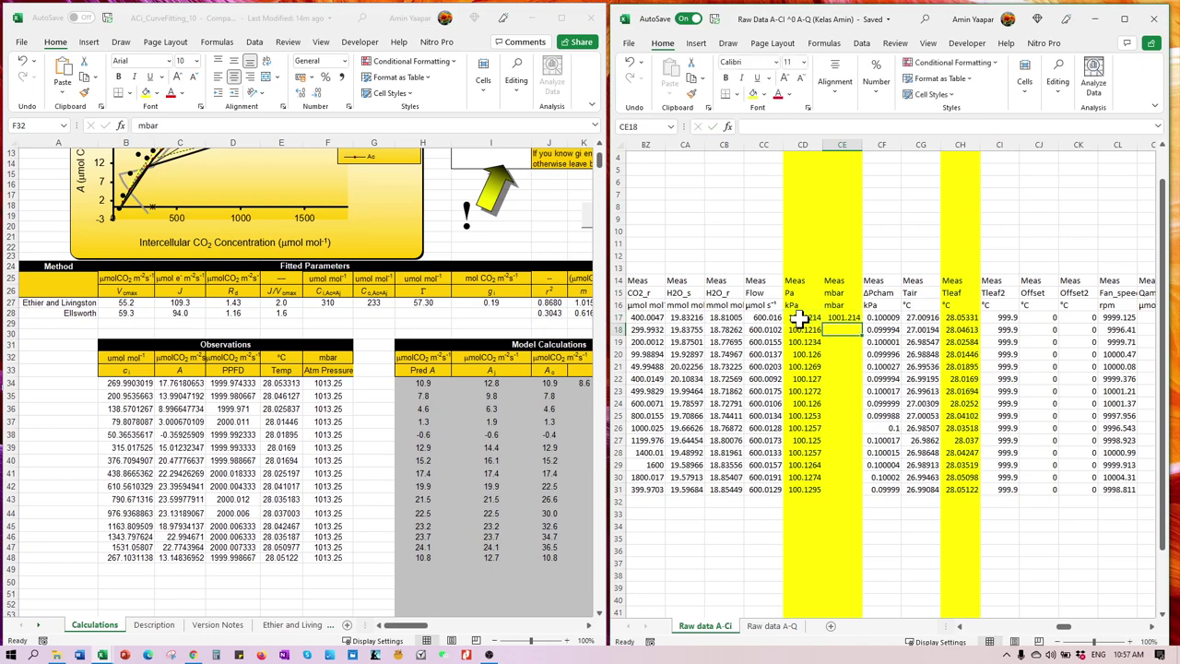
left_click(858, 317)
left_click_drag(863, 325, 846, 496)
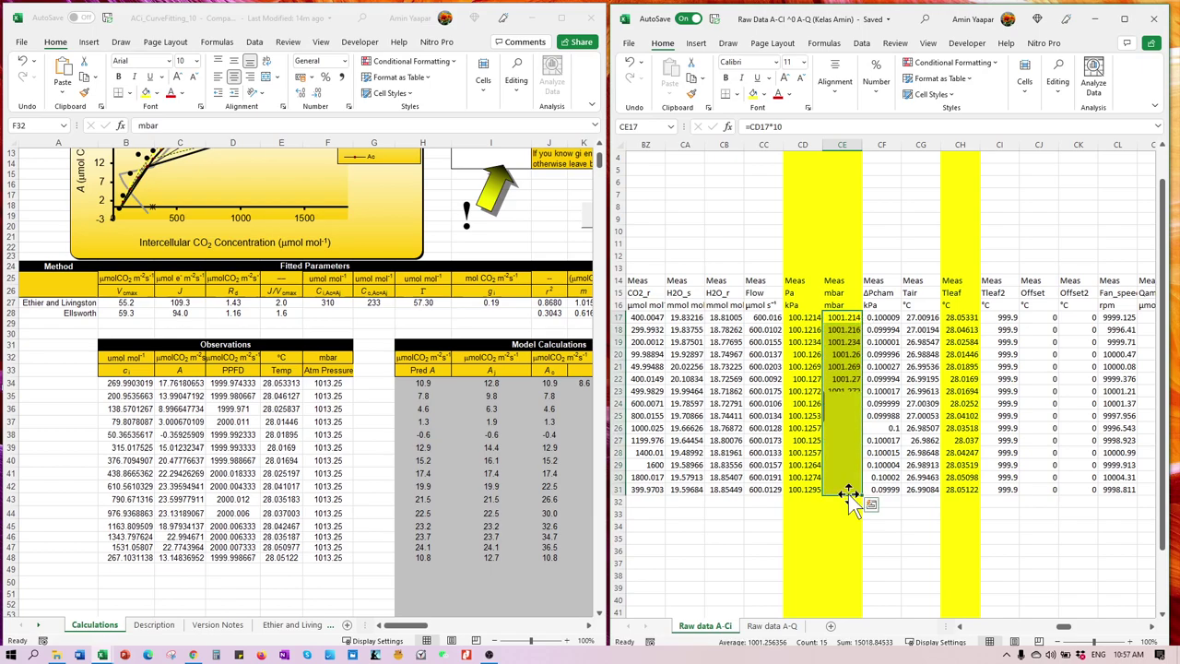
left_click(839, 550)
Paste the converted mbar values into the Atm Pressure column from F34 as values.
left_click_drag(844, 315, 857, 491)
key("ctrl+c")
left_click(329, 382)
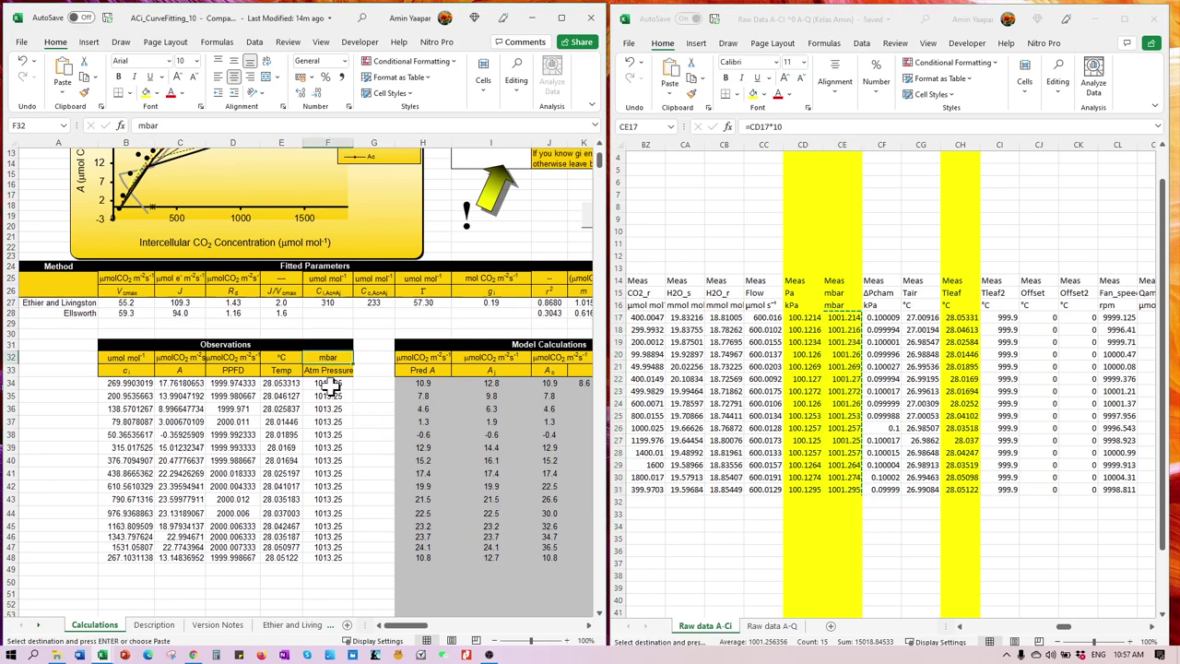
right_click(330, 383)
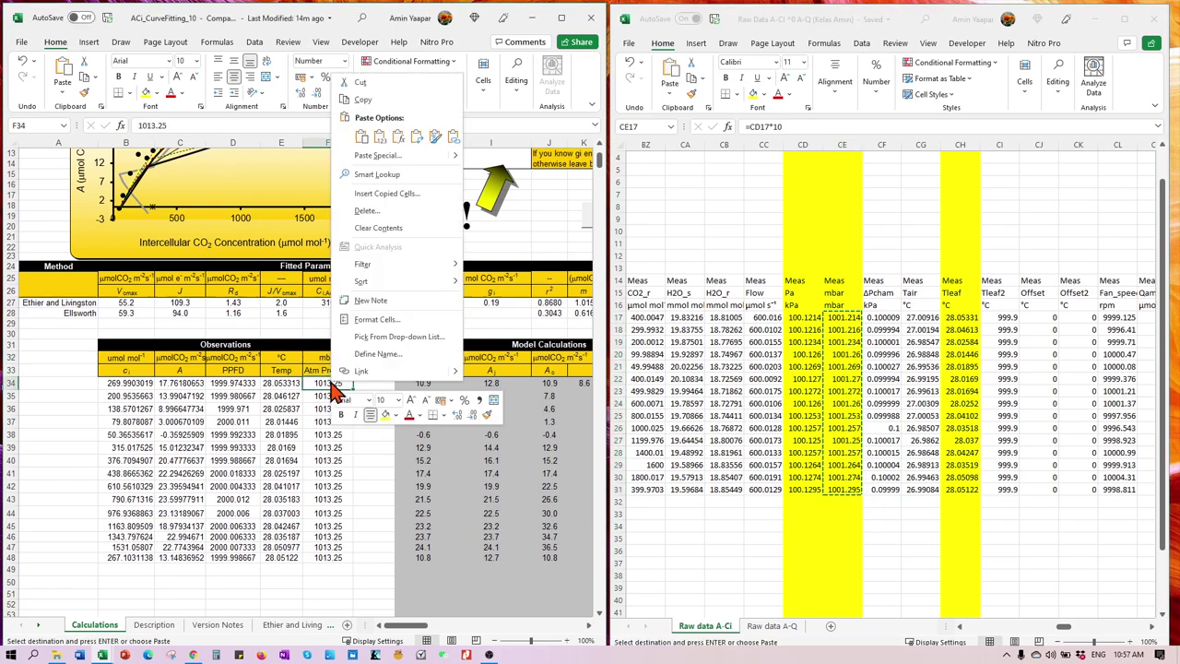
left_click(384, 139)
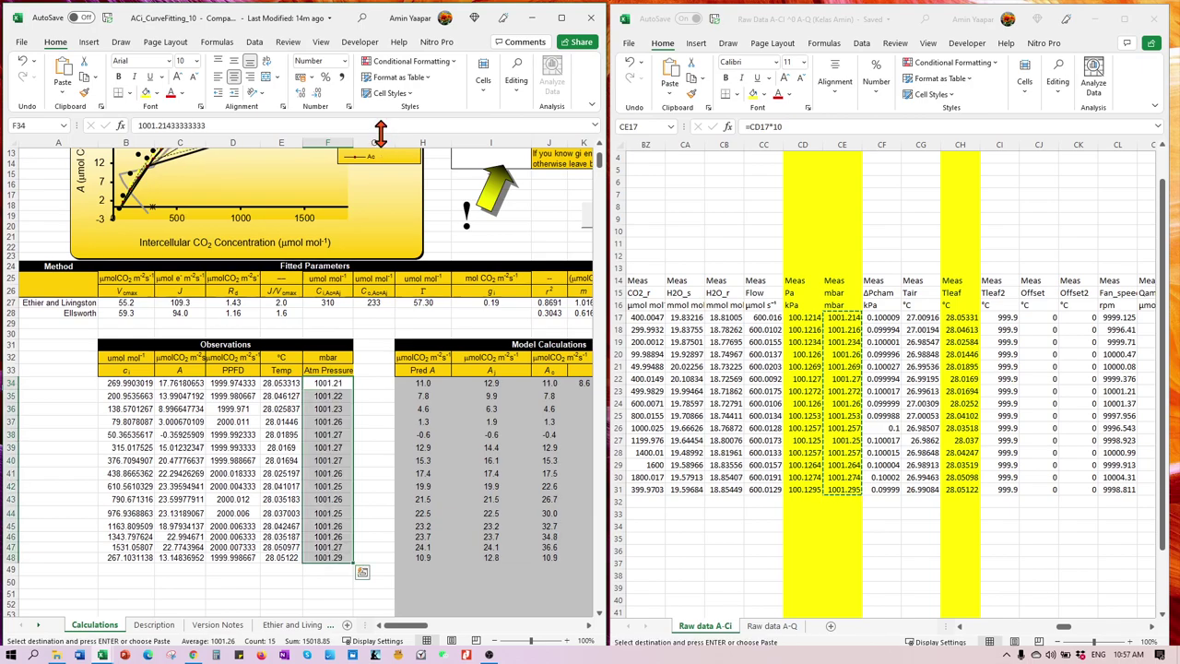
mouse_move(377, 408)
left_mouse_down()
mouse_move(377, 421)
mouse_move(382, 400)
left_mouse_up()
left_click(562, 17)
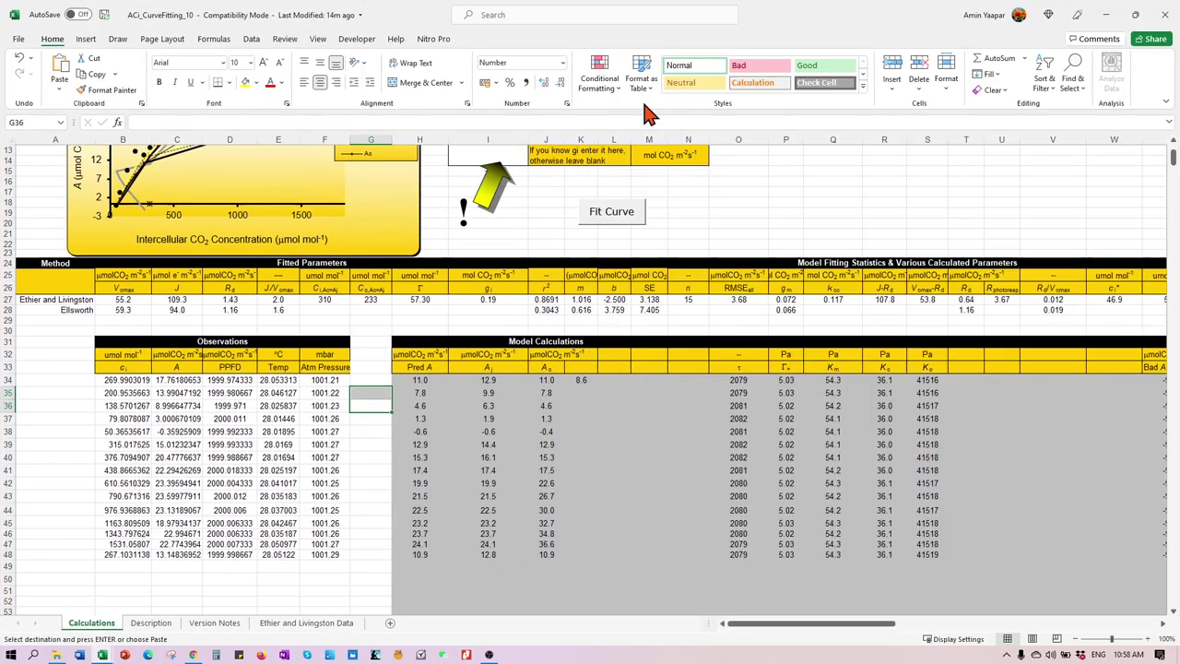
scroll(579, 337, "up", 1)
scroll(579, 336, "up", 2)
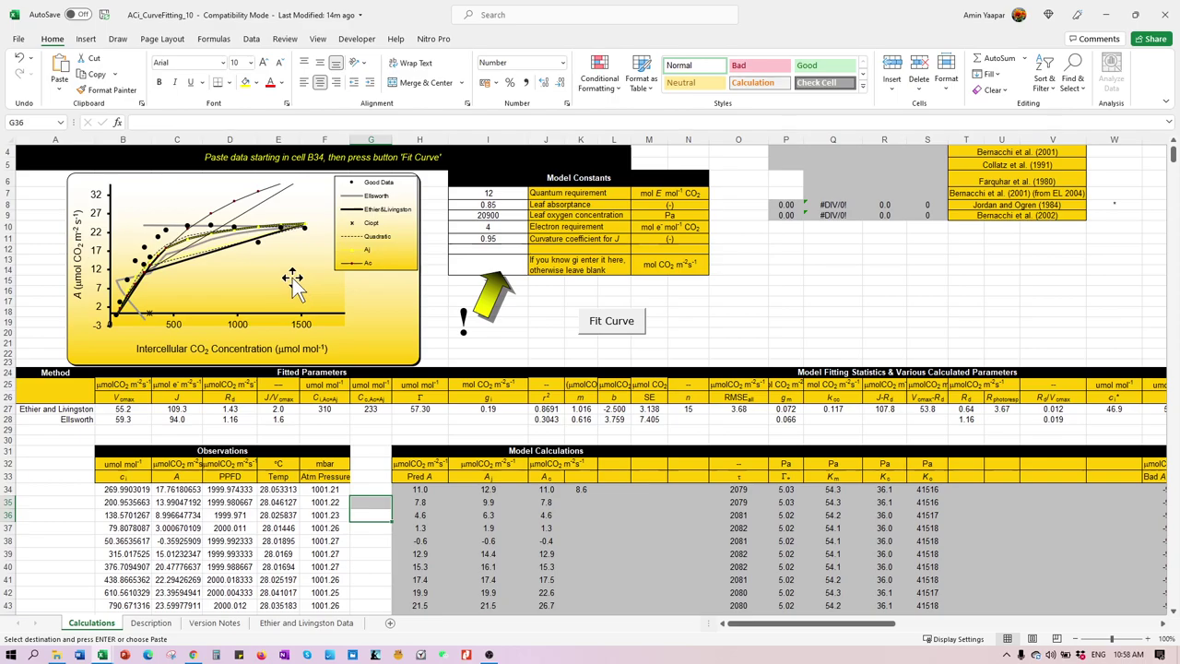
scroll(701, 443, "down", 1)
scroll(698, 356, "up", 1)
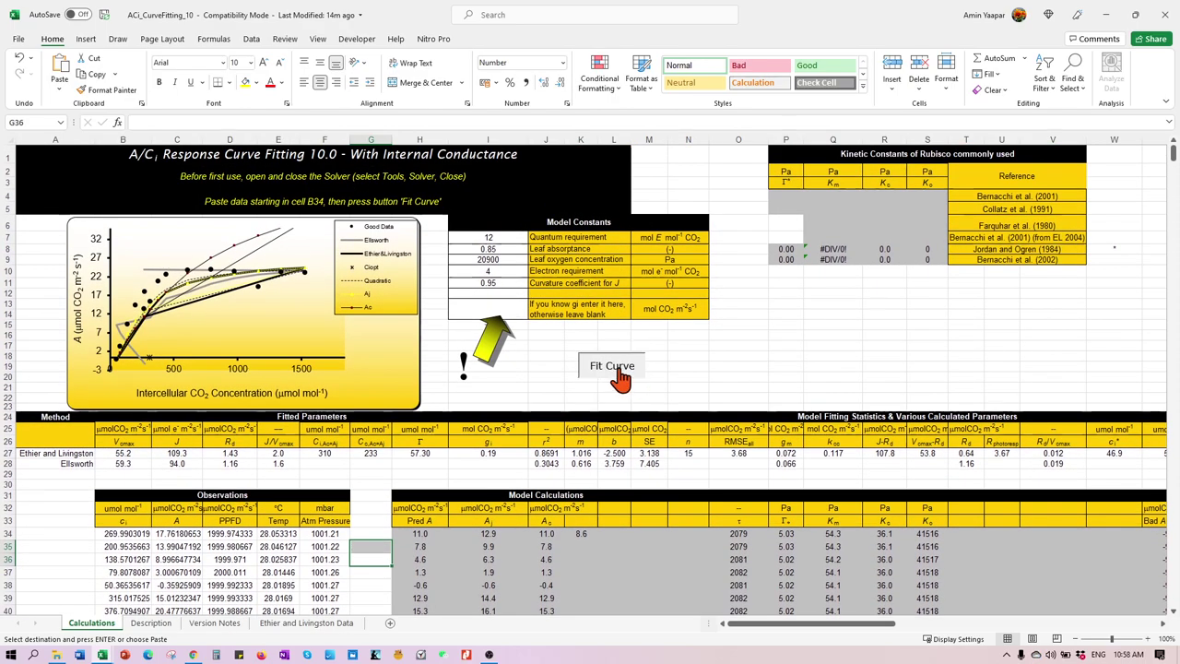
left_click(612, 366)
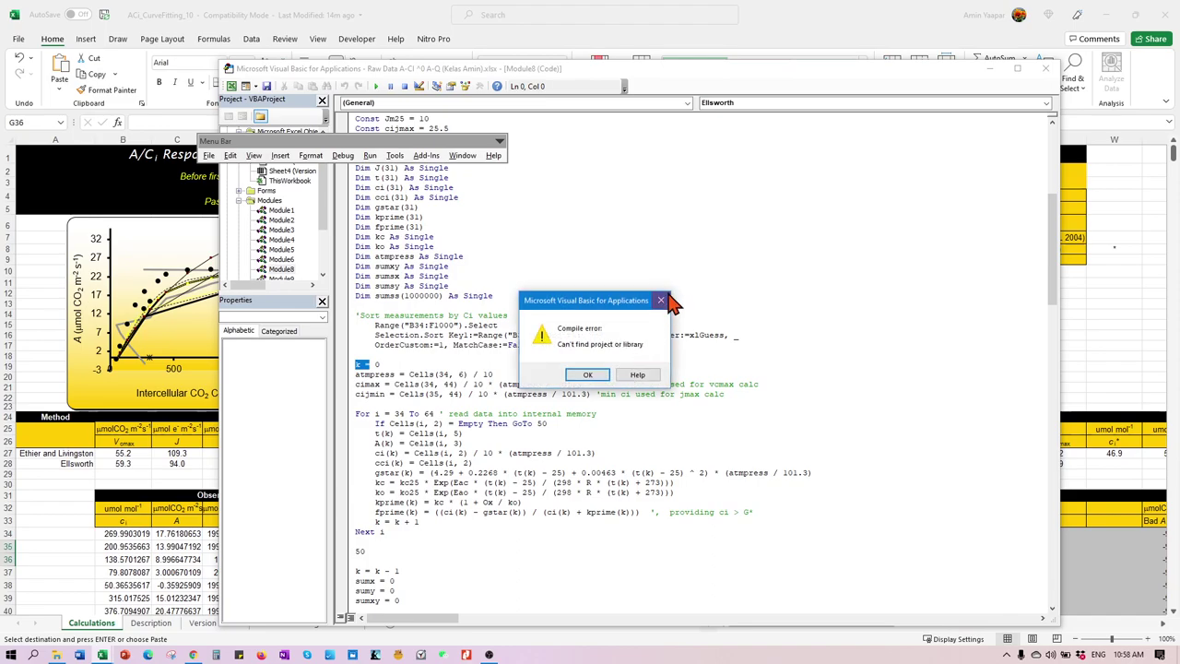
left_click(661, 301)
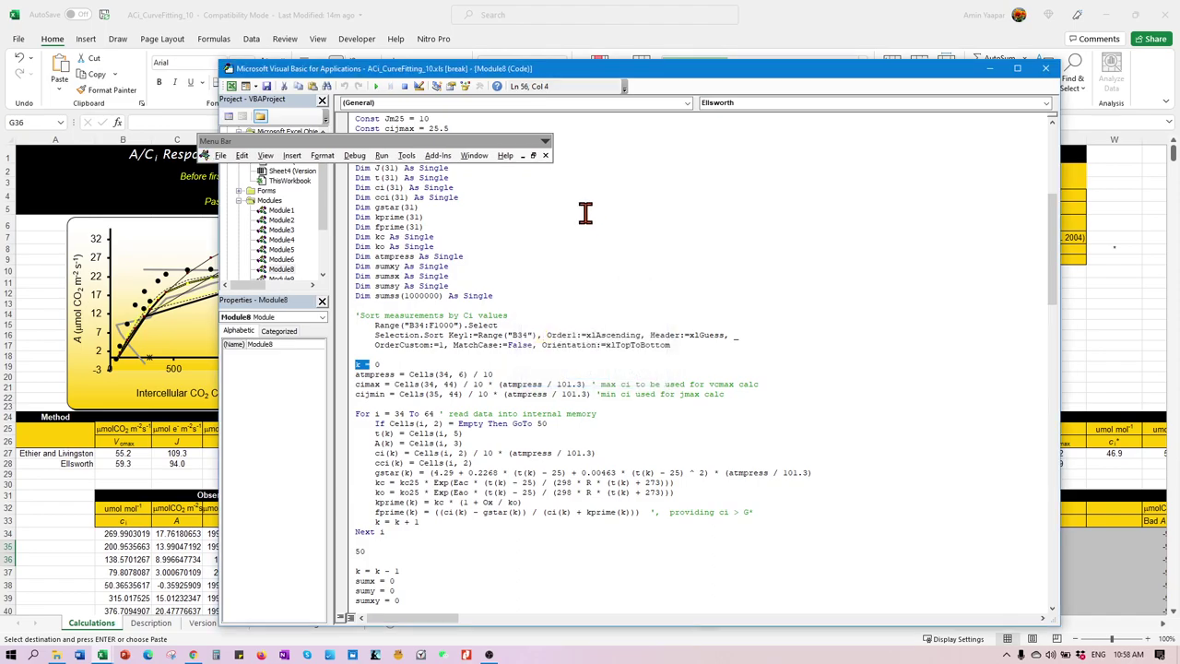
left_click(1047, 72)
left_click(556, 376)
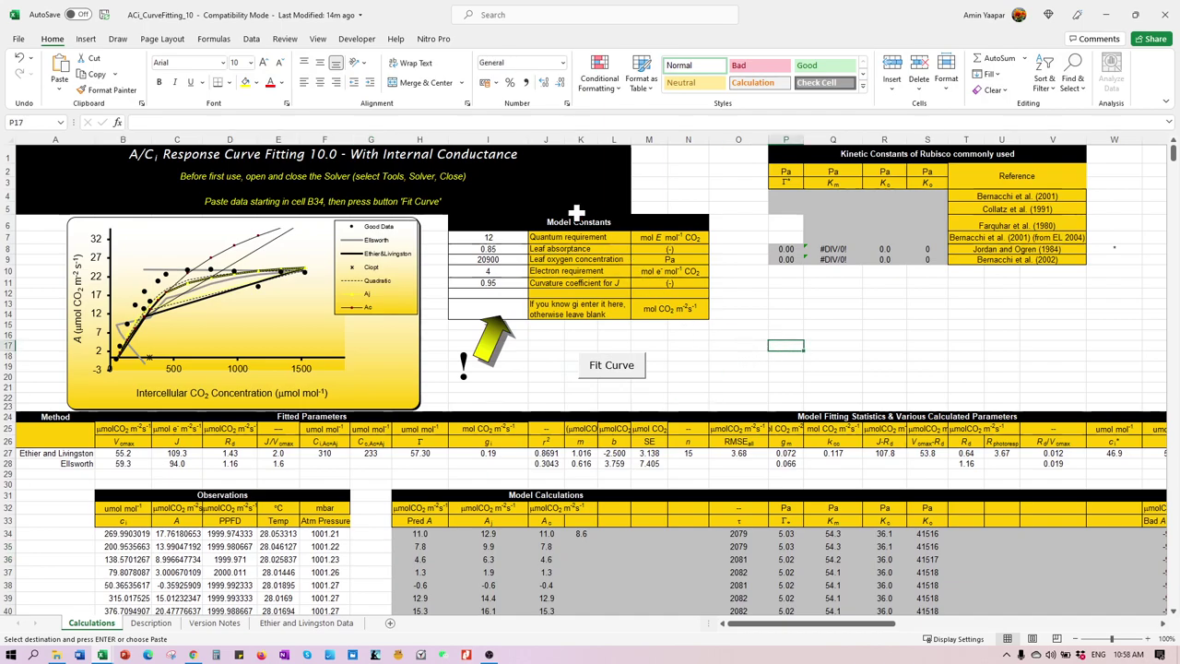
Open the Visual Basic editor from the Developer tab.
left_click(358, 39)
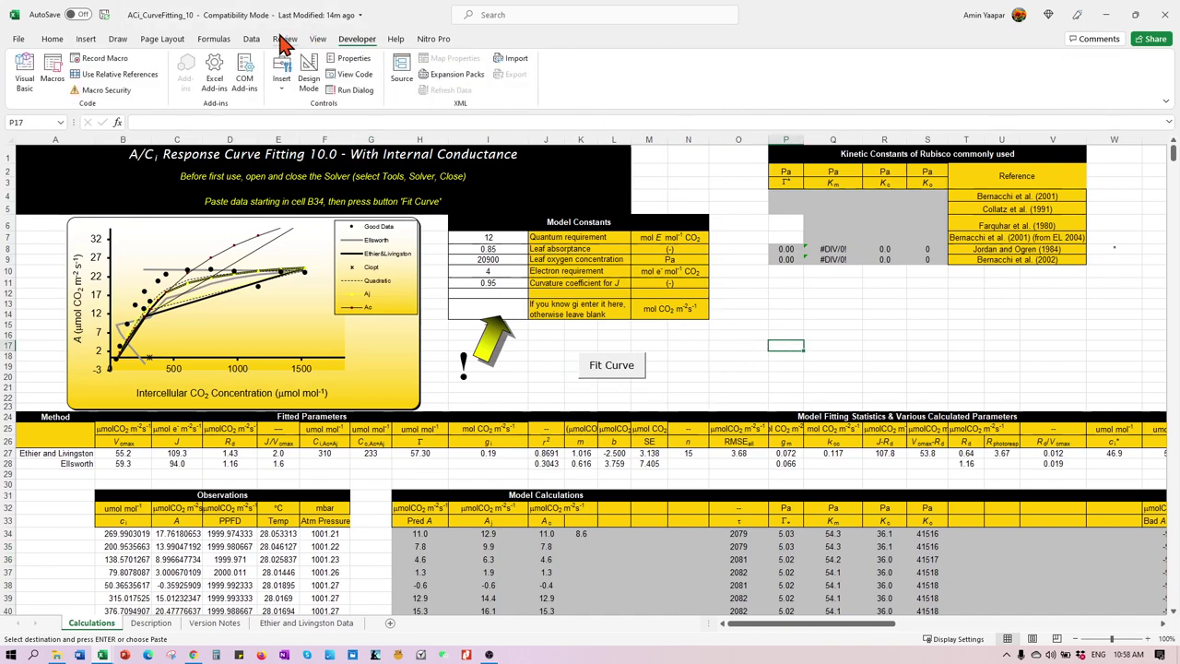
left_click(285, 41)
left_click(355, 40)
left_click(26, 73)
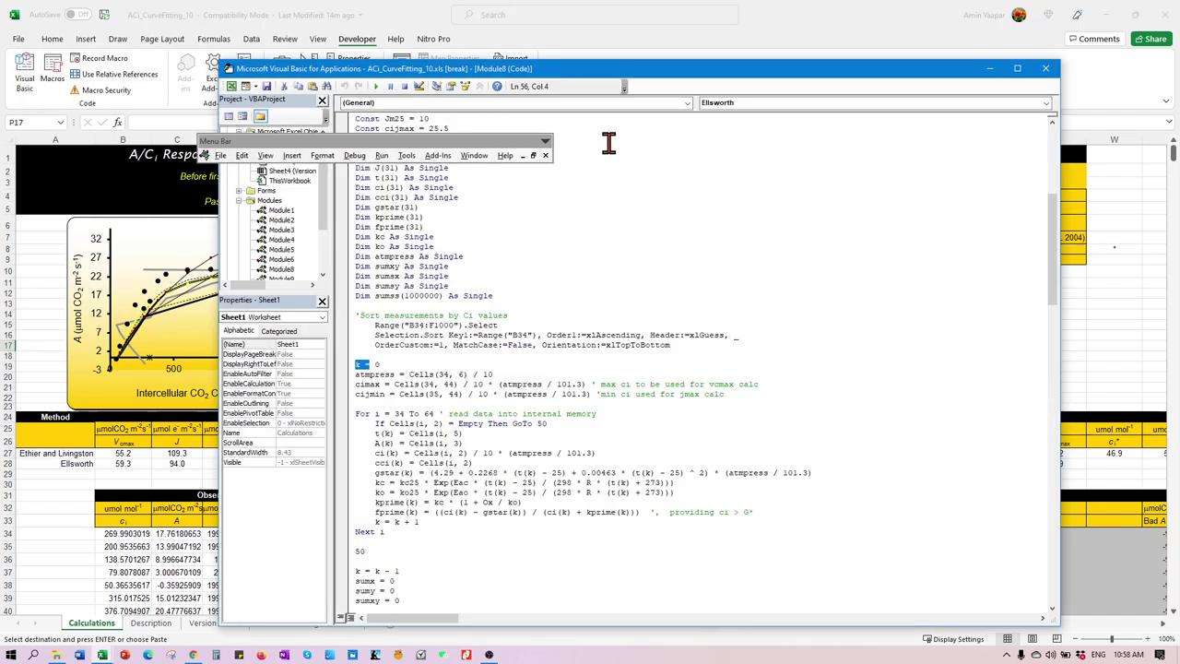
left_click_drag(466, 154, 620, 50)
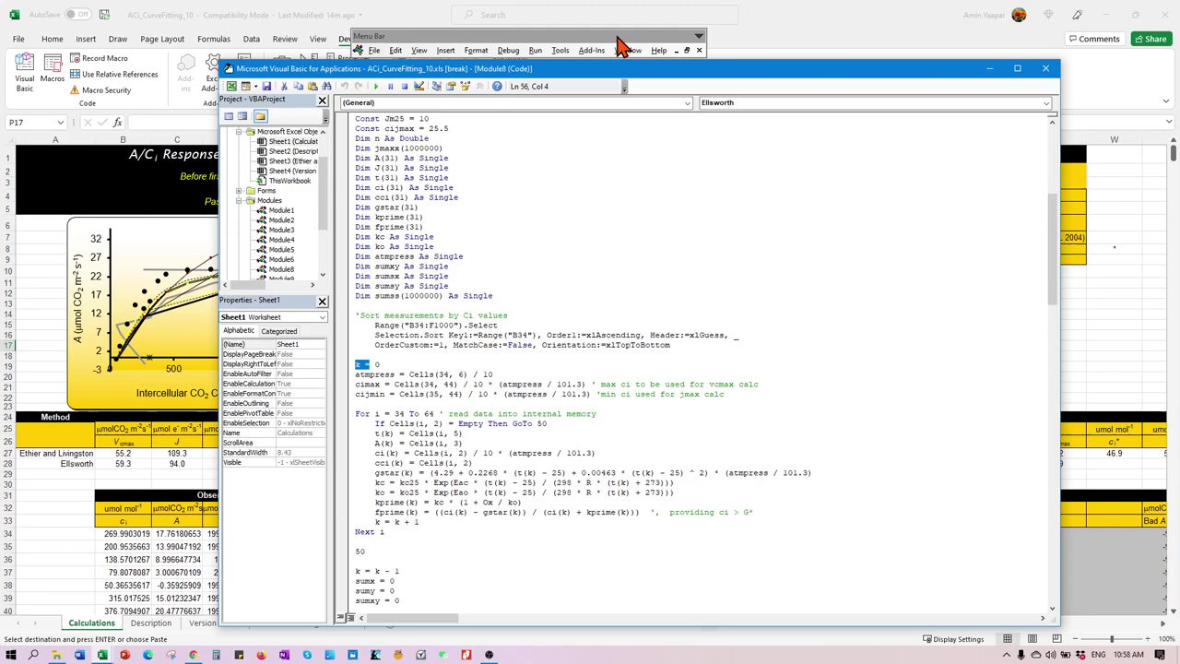
Tick the Solver library under Tools > References, confirm, and close the editor.
left_click(559, 50)
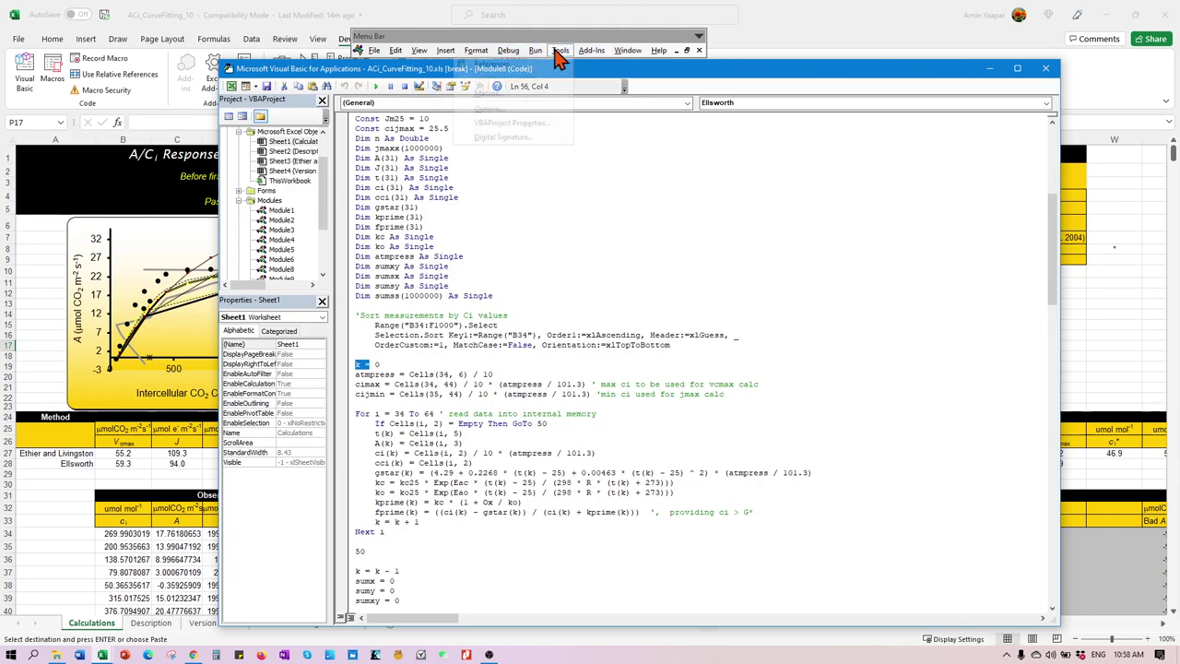
left_click(556, 53)
left_click(557, 52)
left_click(567, 76)
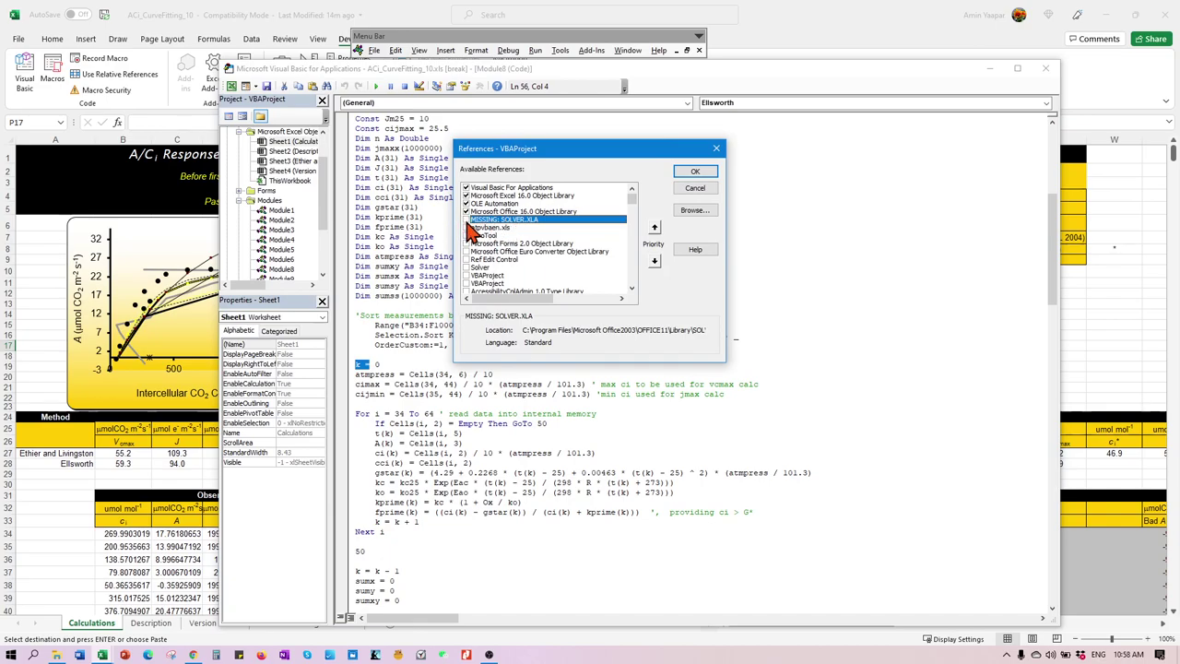
left_click(467, 267)
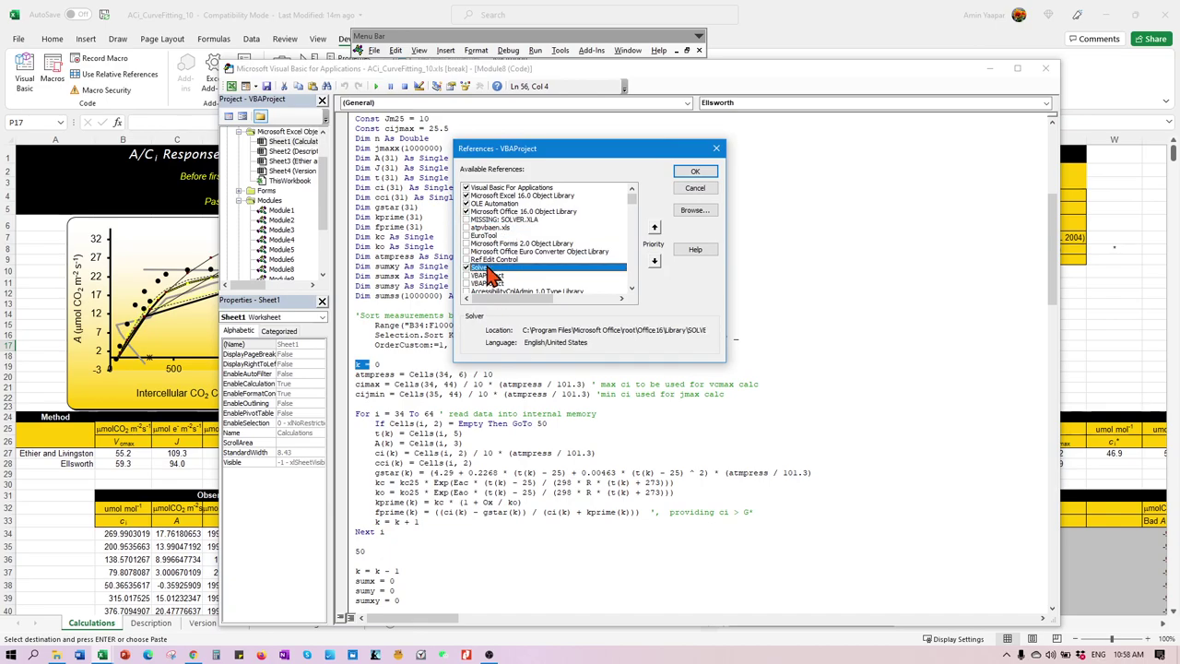
left_click(696, 174)
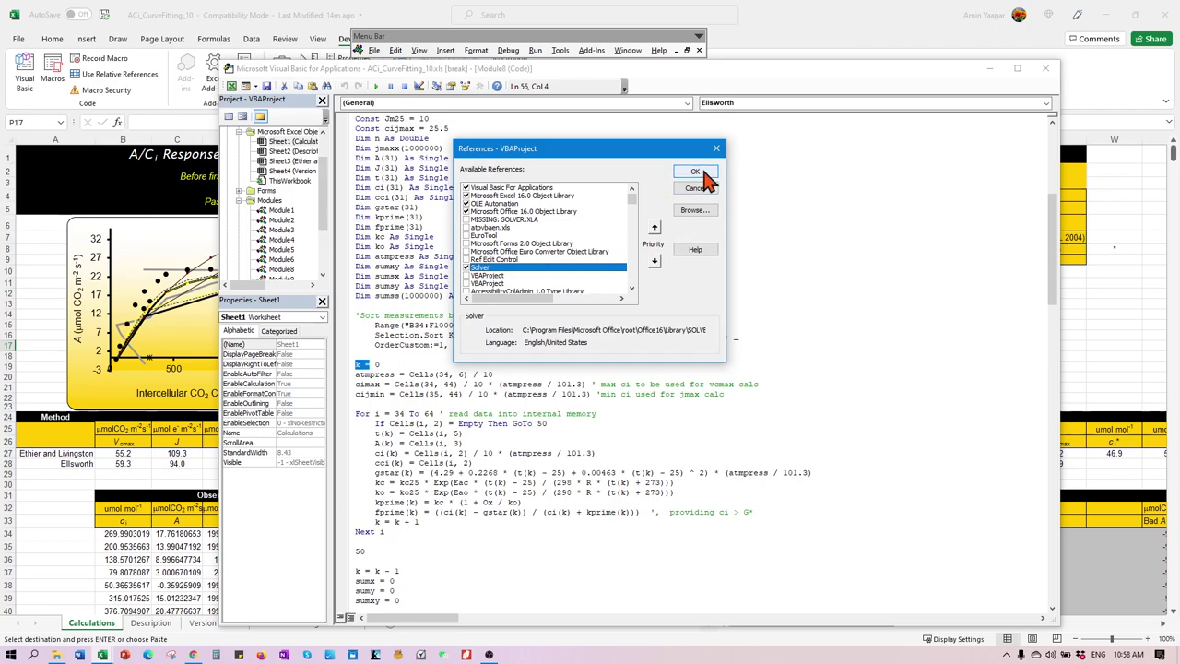
left_click(1046, 68)
Run the Fit Curve macro to refit, giving Vcmax 58.5, J 105.6 and r² 0.9235.
scroll(645, 416, "down", 4)
scroll(648, 416, "up", 2)
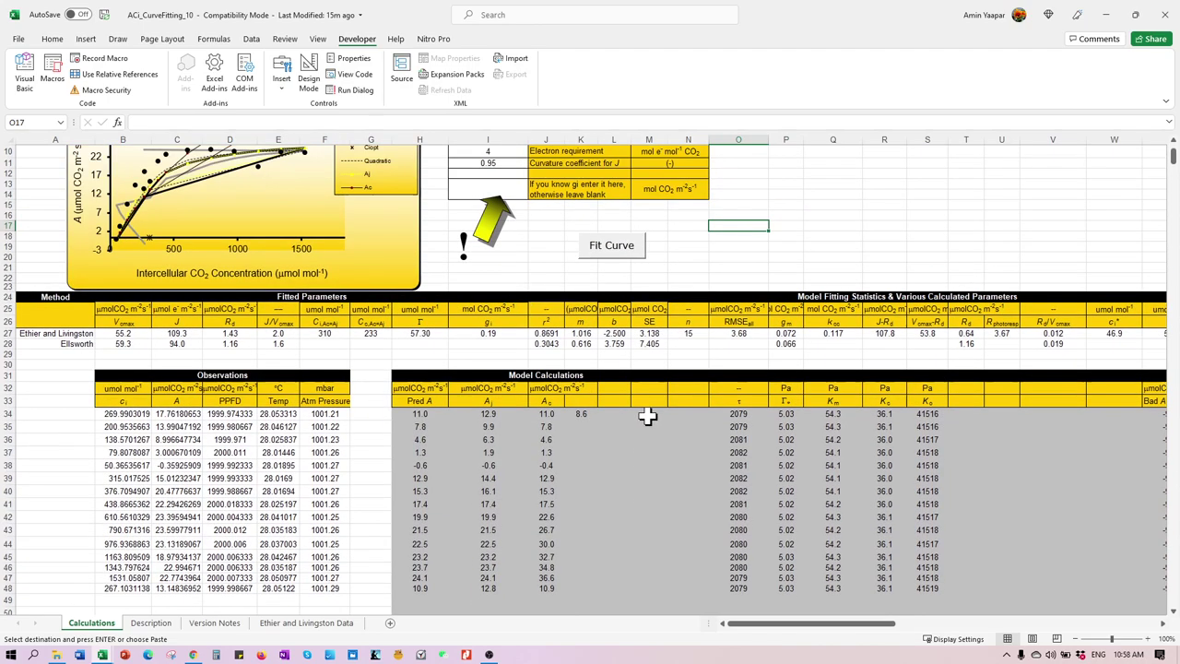
scroll(648, 416, "up", 2)
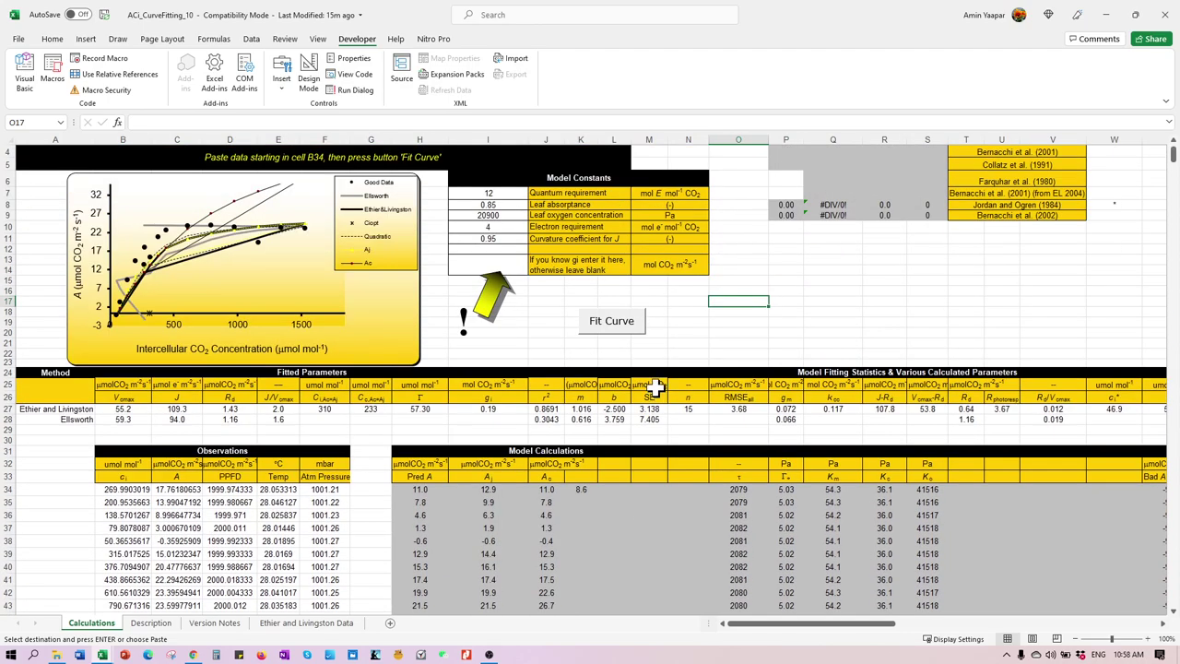
left_click(614, 325)
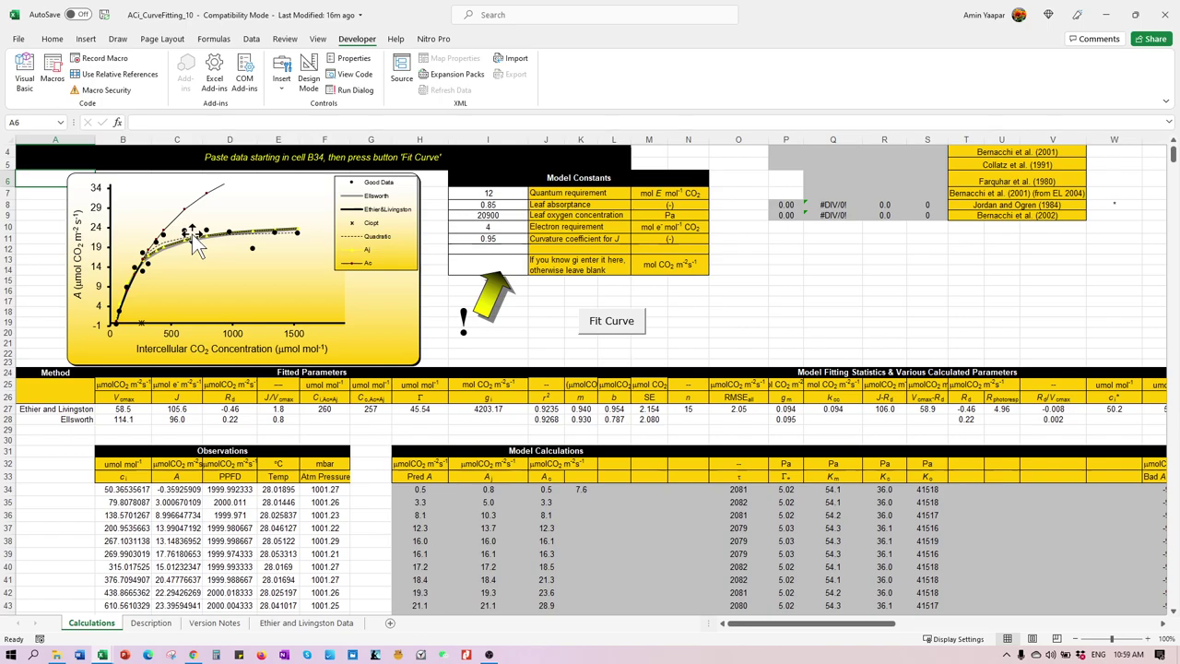
mouse_move(201, 237)
left_click(206, 232)
left_click_drag(413, 311, 392, 323)
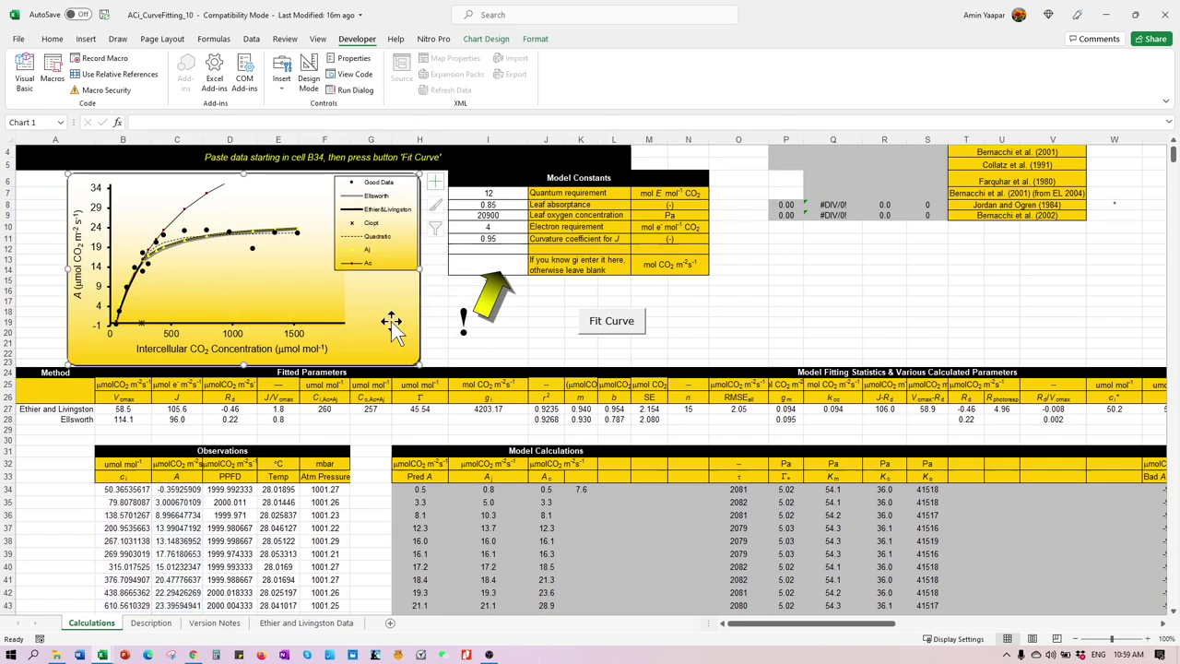
left_click(178, 439)
left_click_drag(124, 403, 260, 420)
left_click(124, 421)
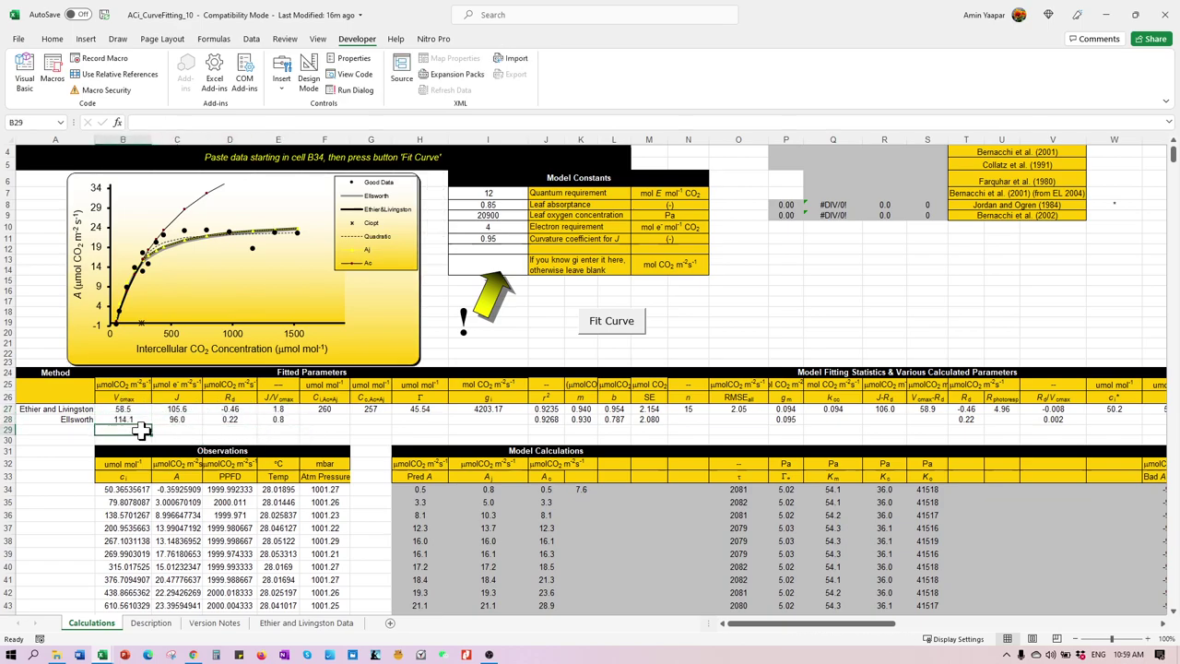
left_click(129, 398)
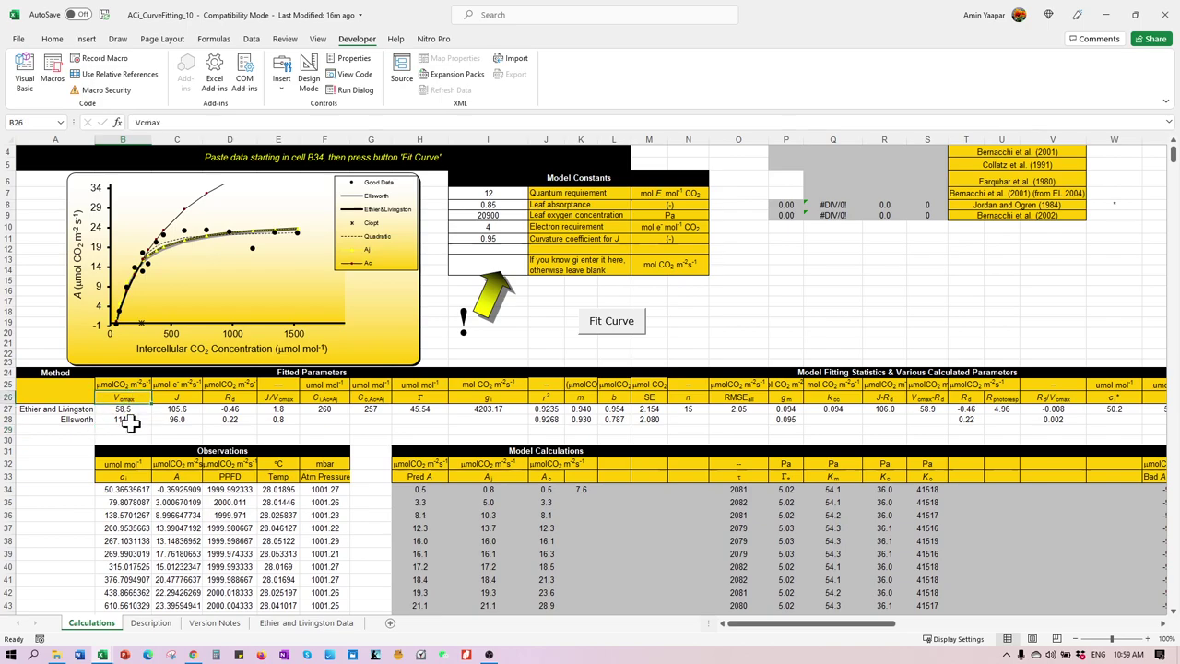
left_click(145, 427)
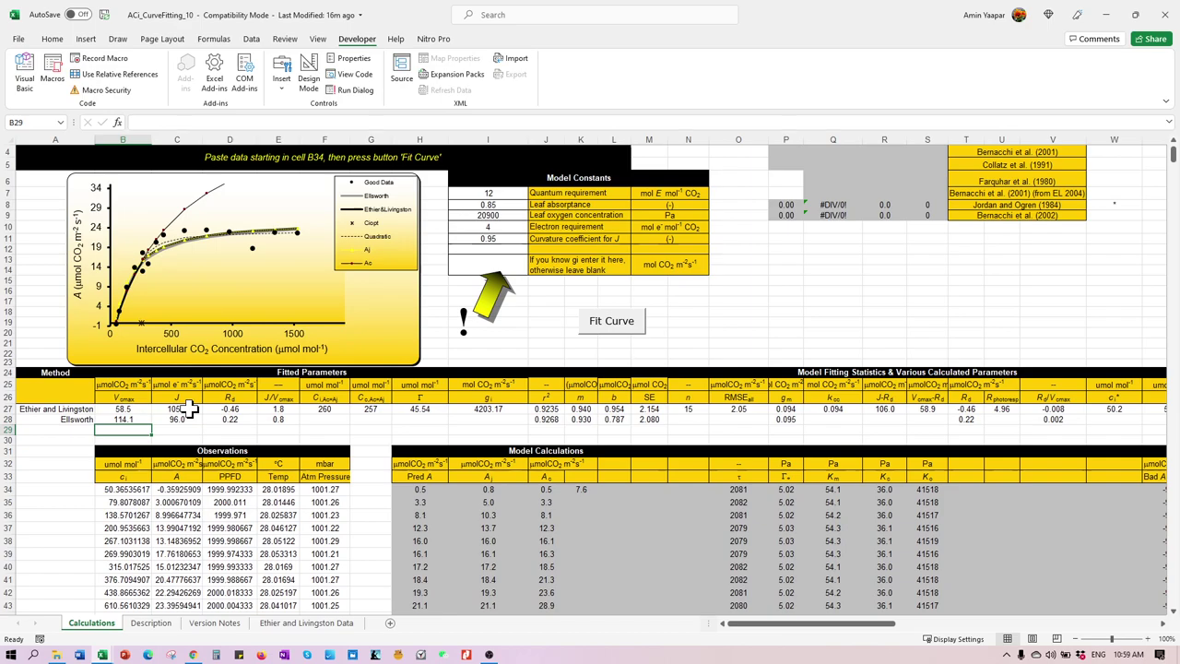
Drag the A/Ci chart down-right over the calculation tables and enlarge it from its corner.
left_click(290, 183)
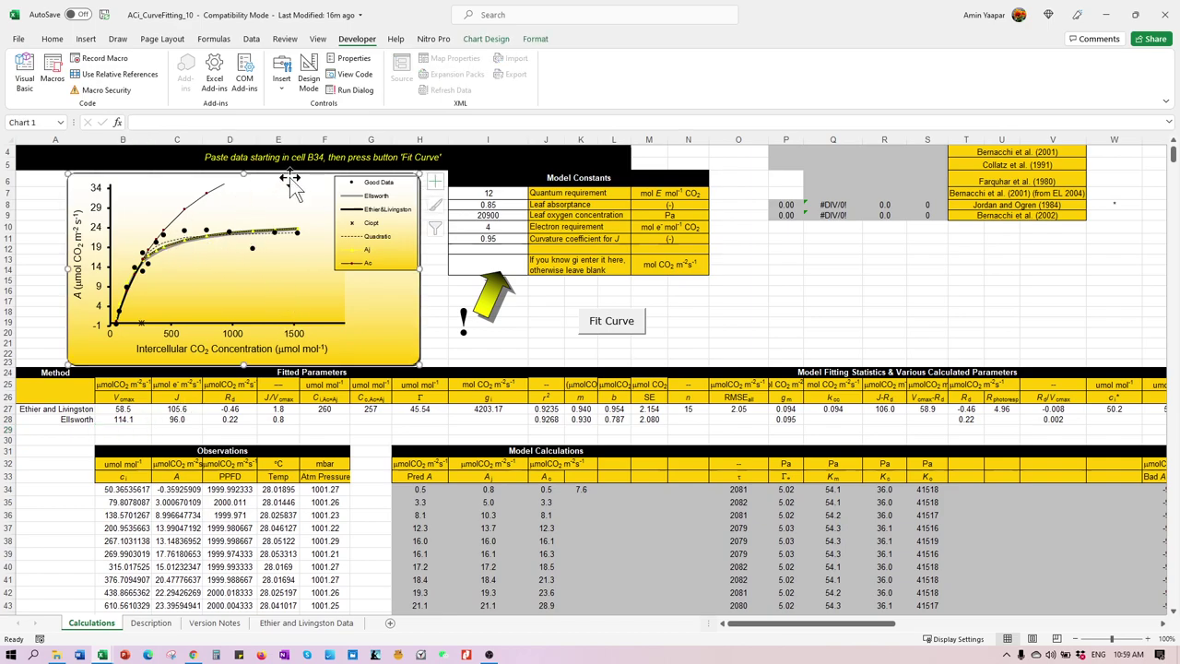
left_click_drag(290, 177, 665, 364)
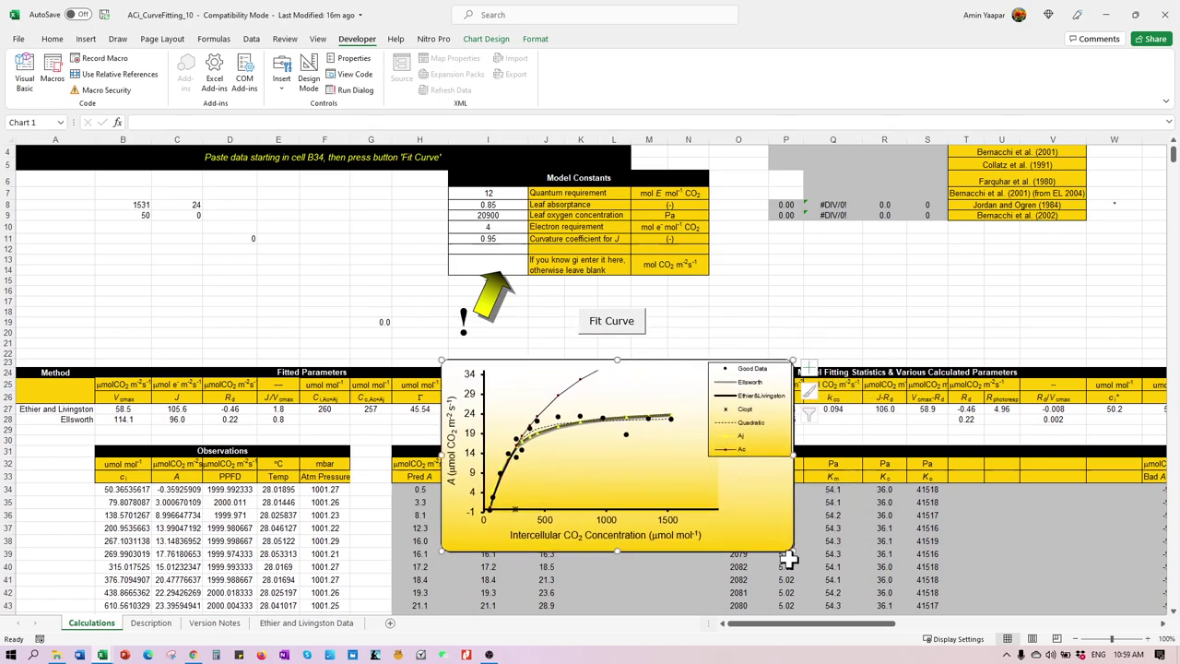
left_click_drag(789, 556, 874, 579)
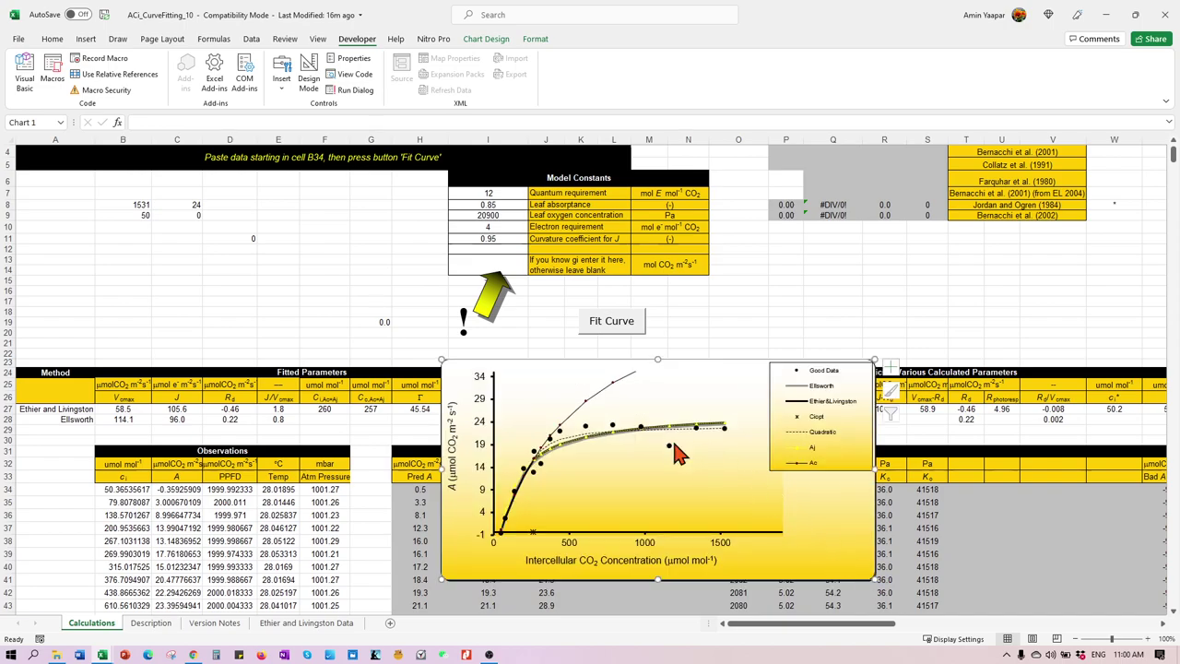
left_click(115, 40)
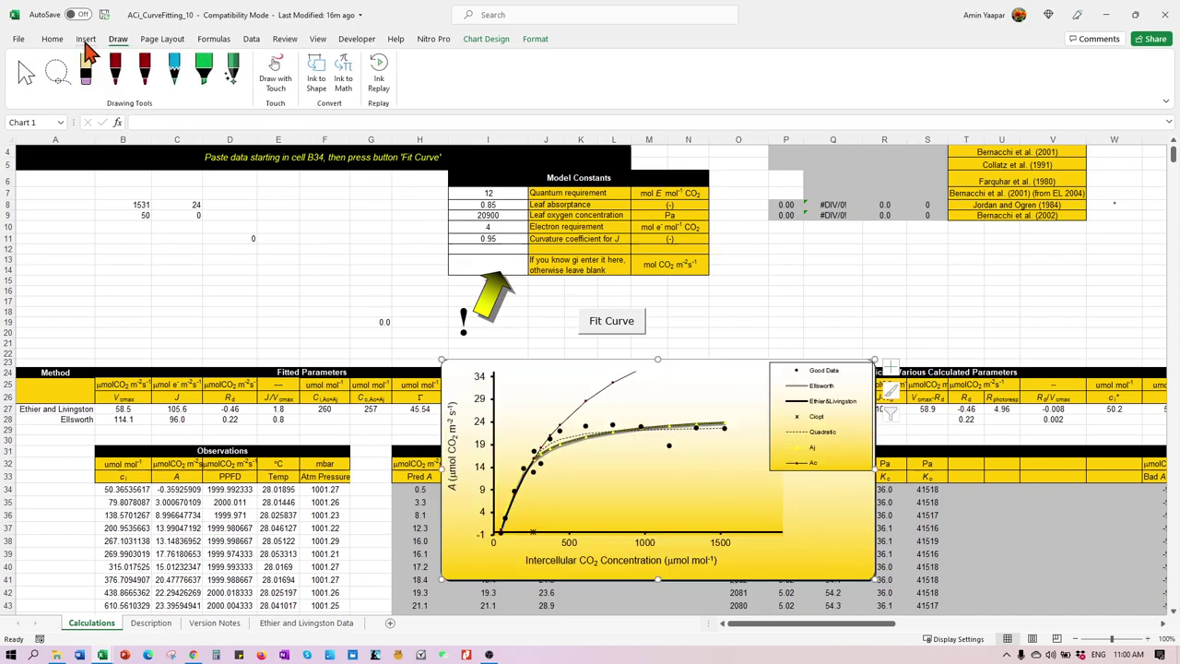
left_click(85, 41)
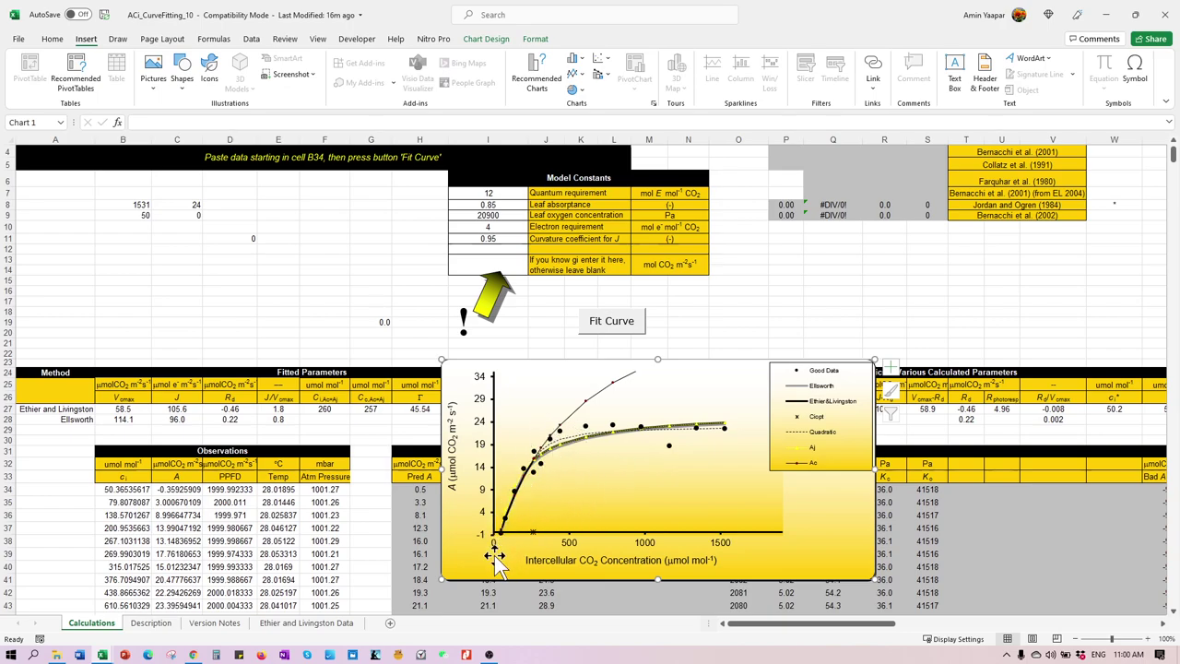
left_click_drag(587, 417, 596, 410)
left_click(595, 410)
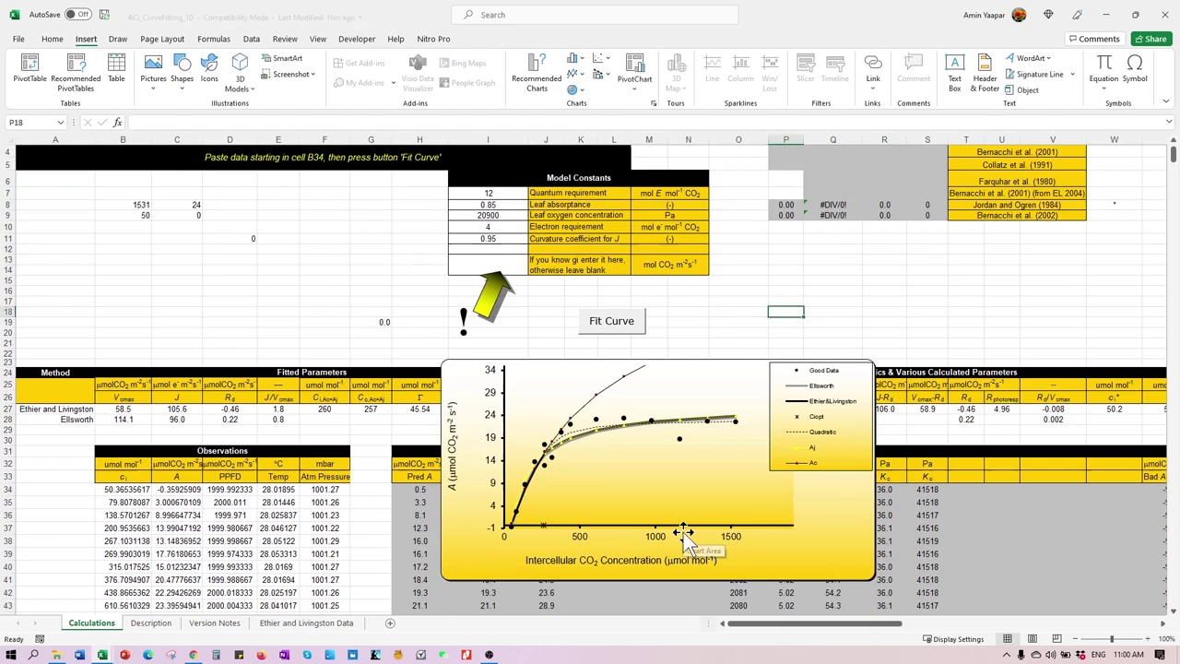
left_click(849, 280)
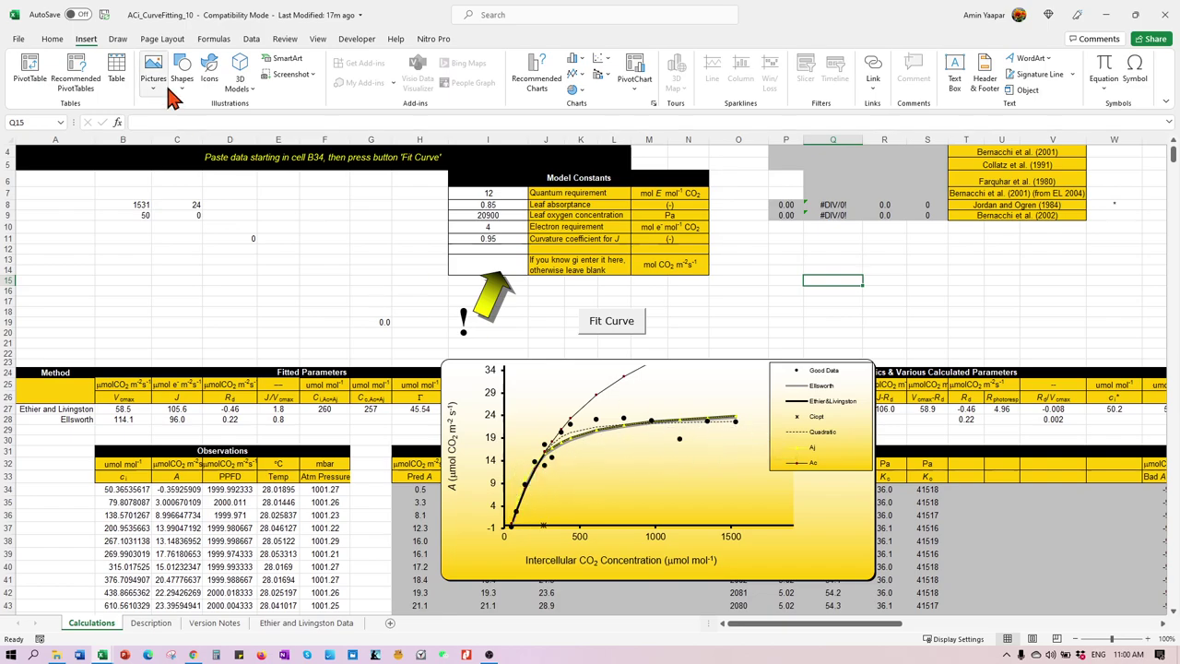
Draw a straight vertical line across the A/Ci chart from the Shapes gallery.
left_click(213, 42)
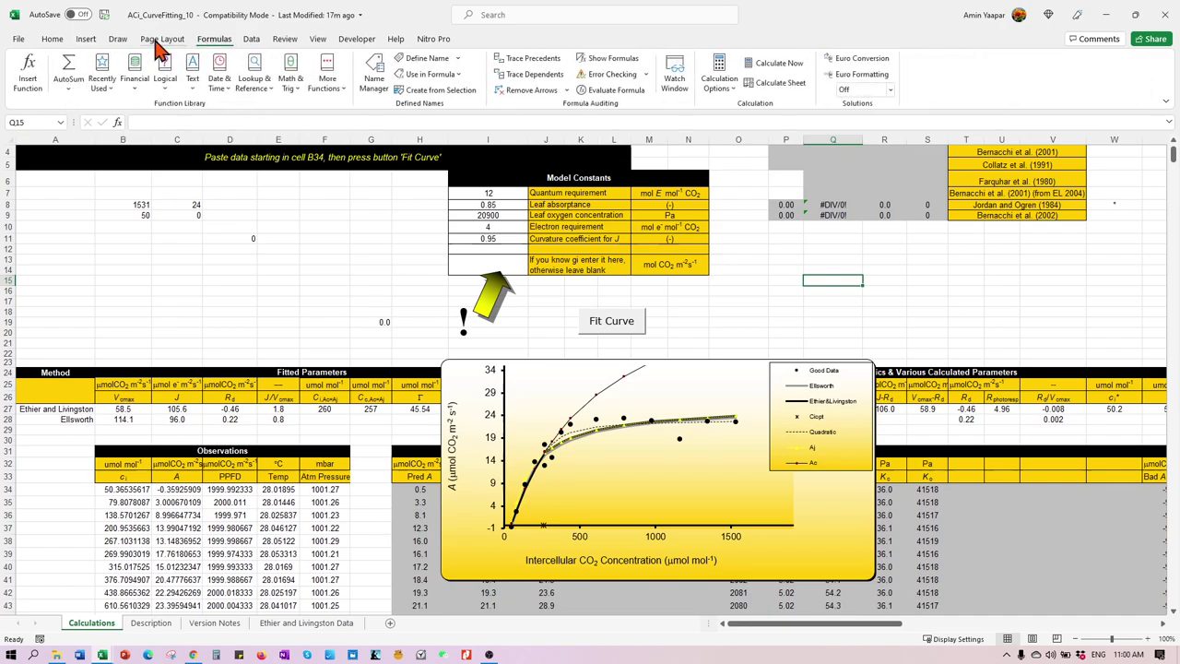
left_click(152, 40)
left_click(115, 42)
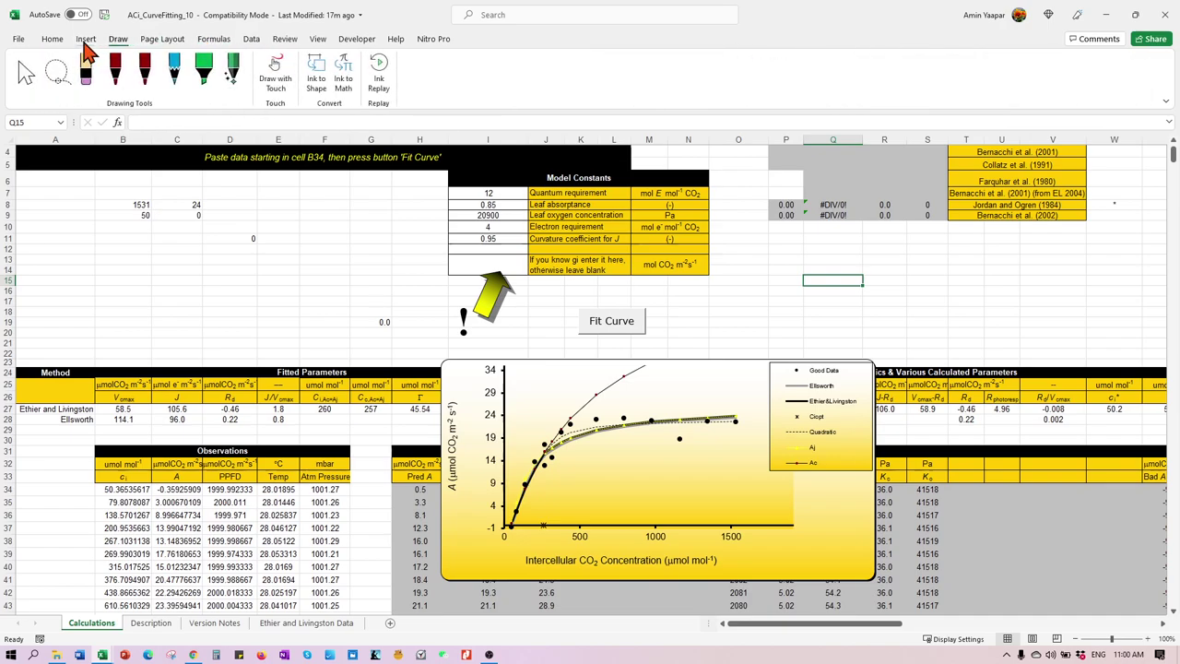
left_click(85, 40)
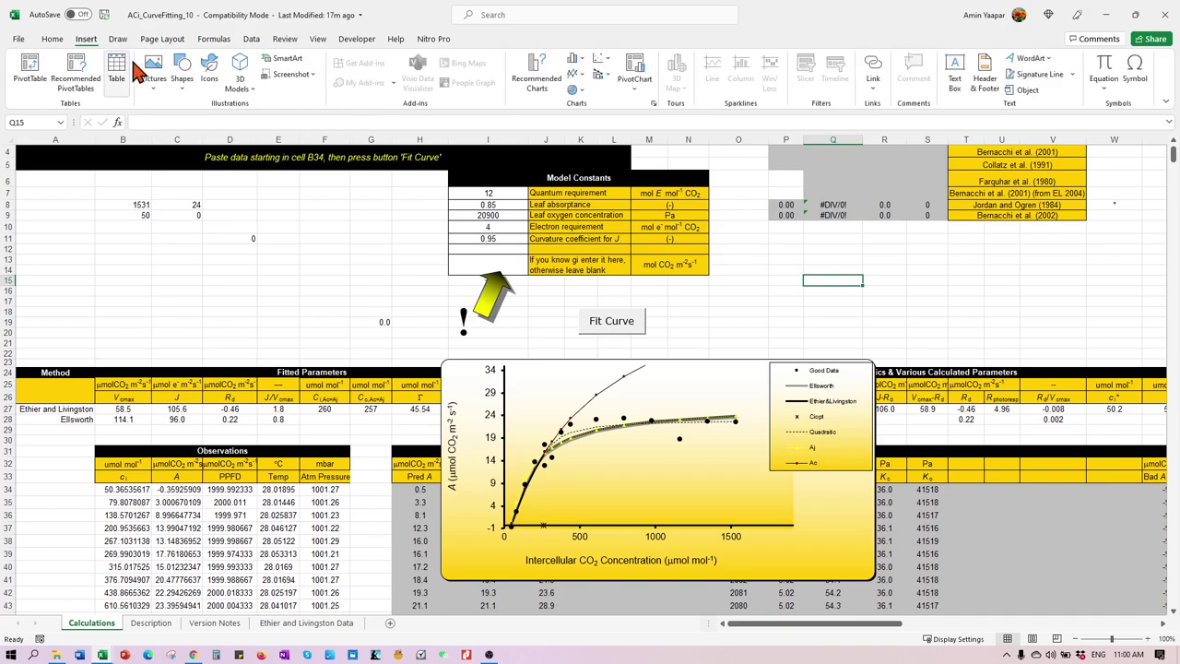
left_click(183, 81)
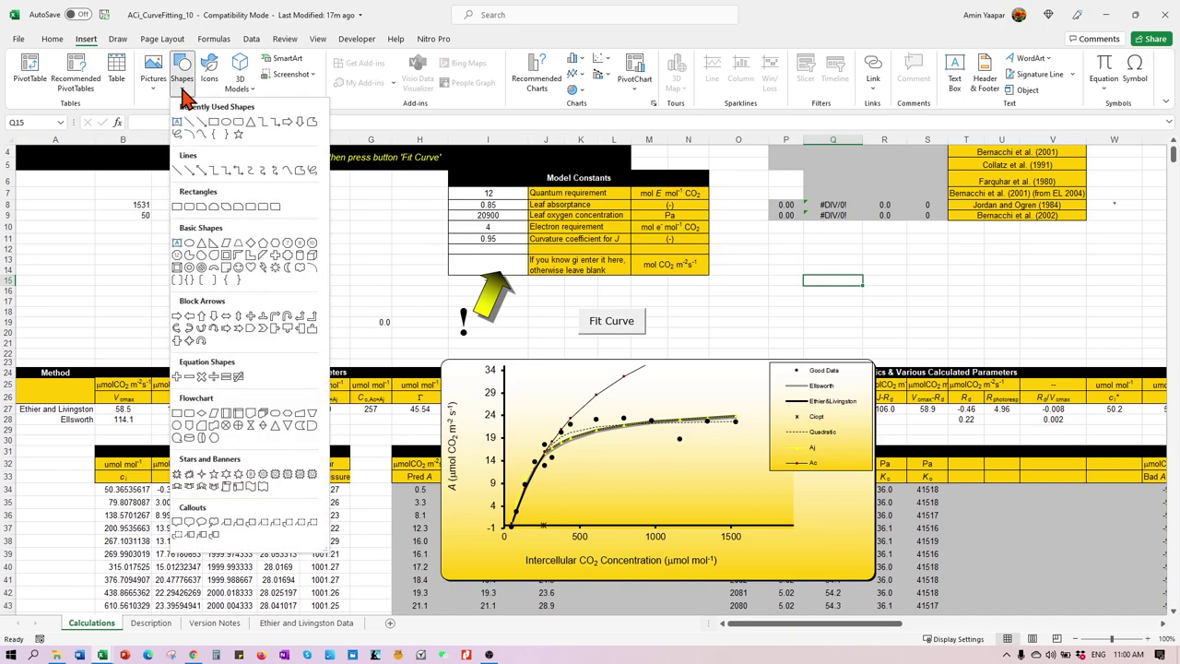
left_click(189, 122)
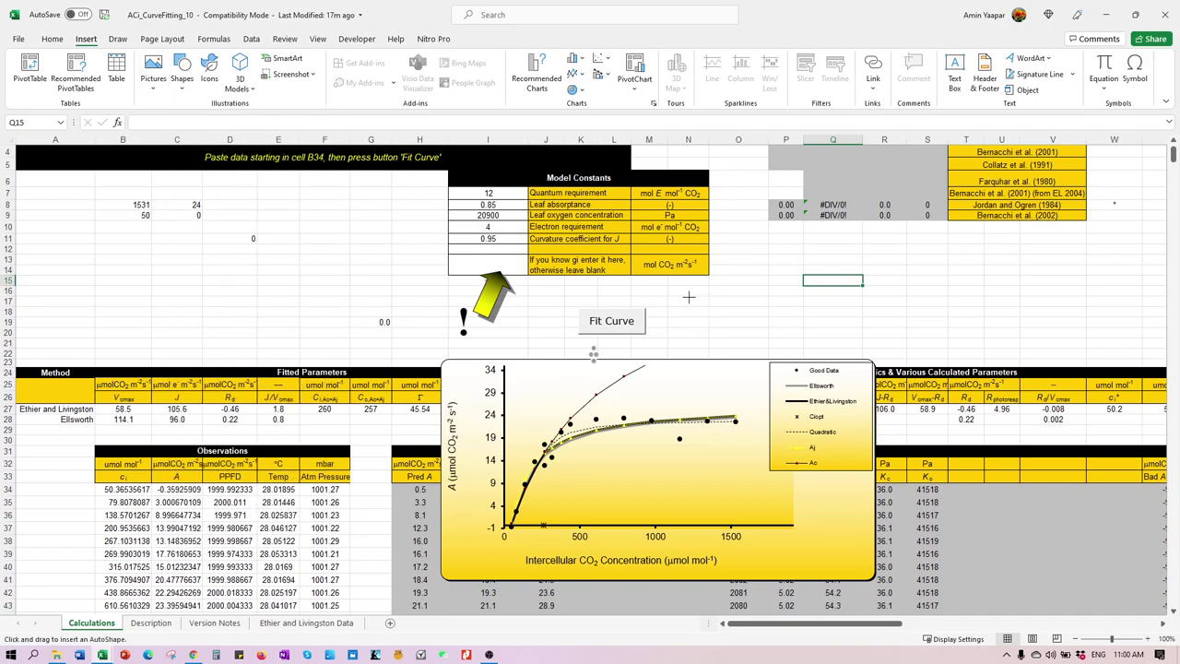
left_click_drag(680, 307, 680, 553)
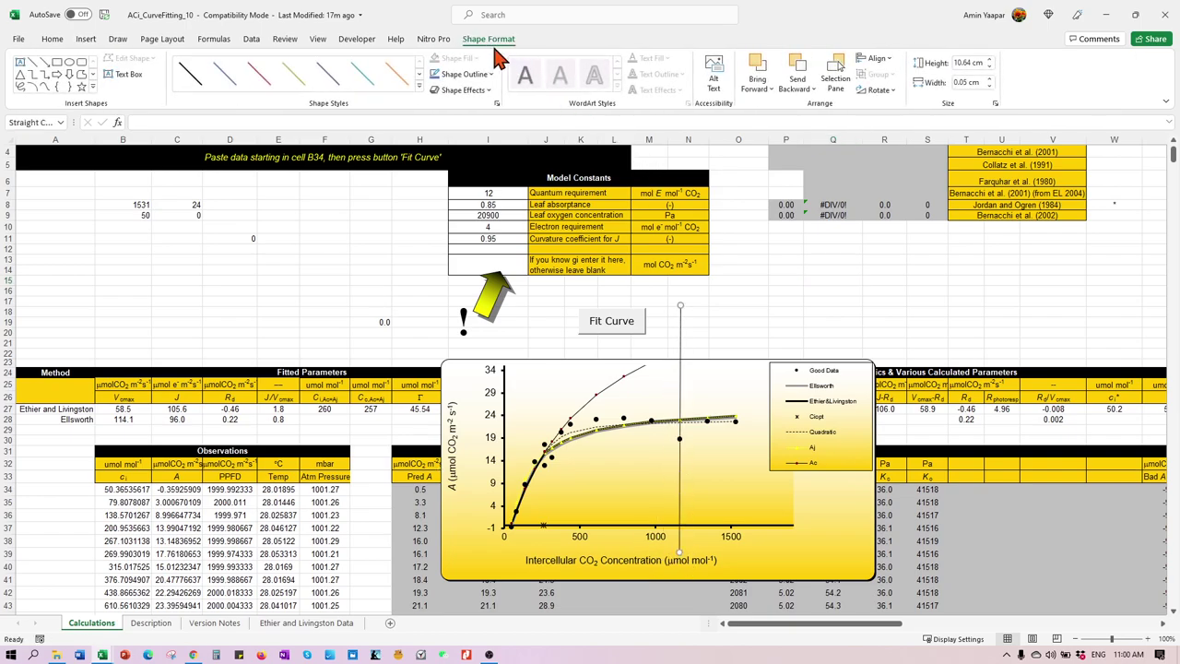
Make the vertical line thick, dark red and dashed.
left_click(420, 87)
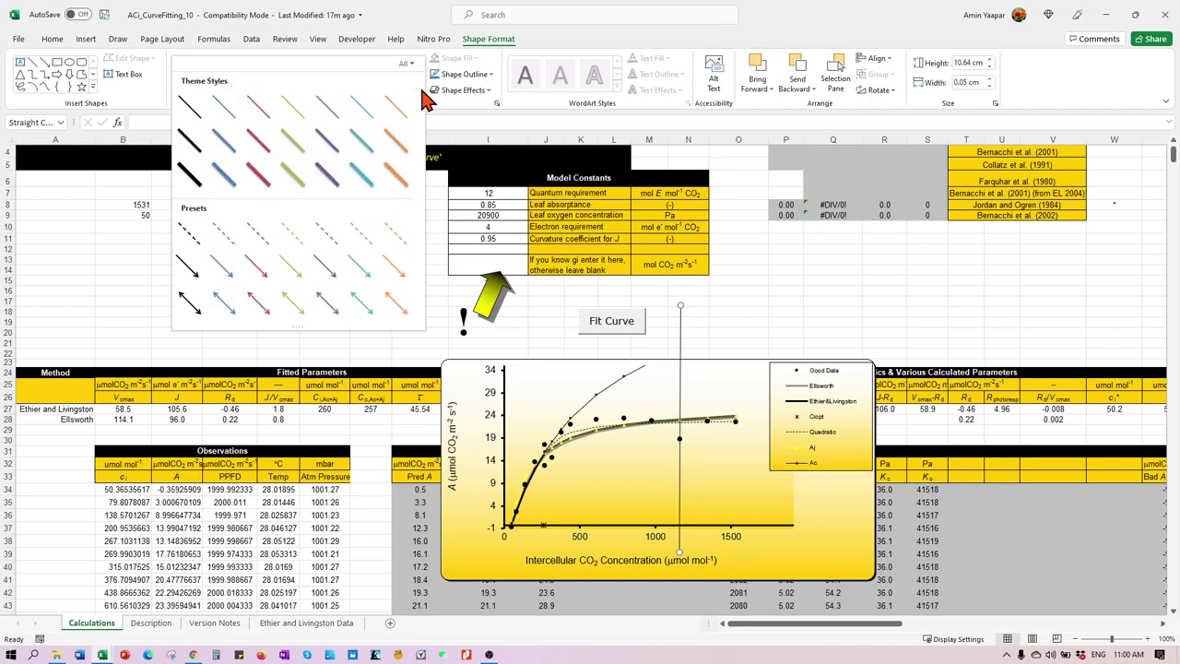
left_click(190, 174)
left_click(464, 74)
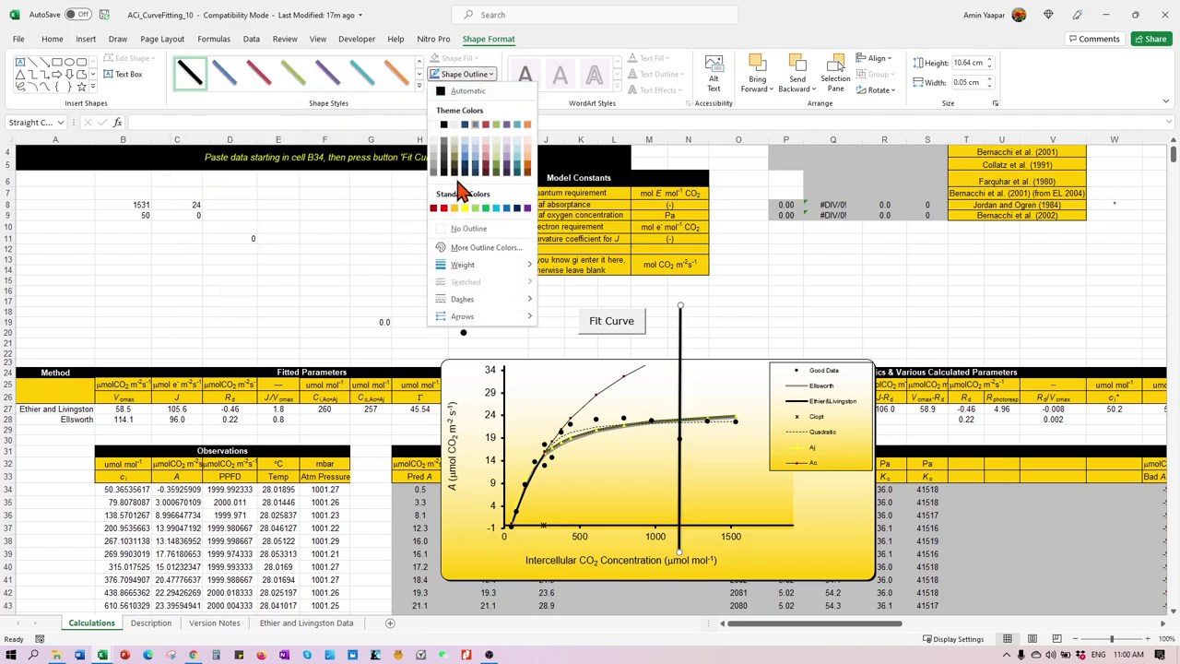
left_click(432, 207)
left_click(463, 74)
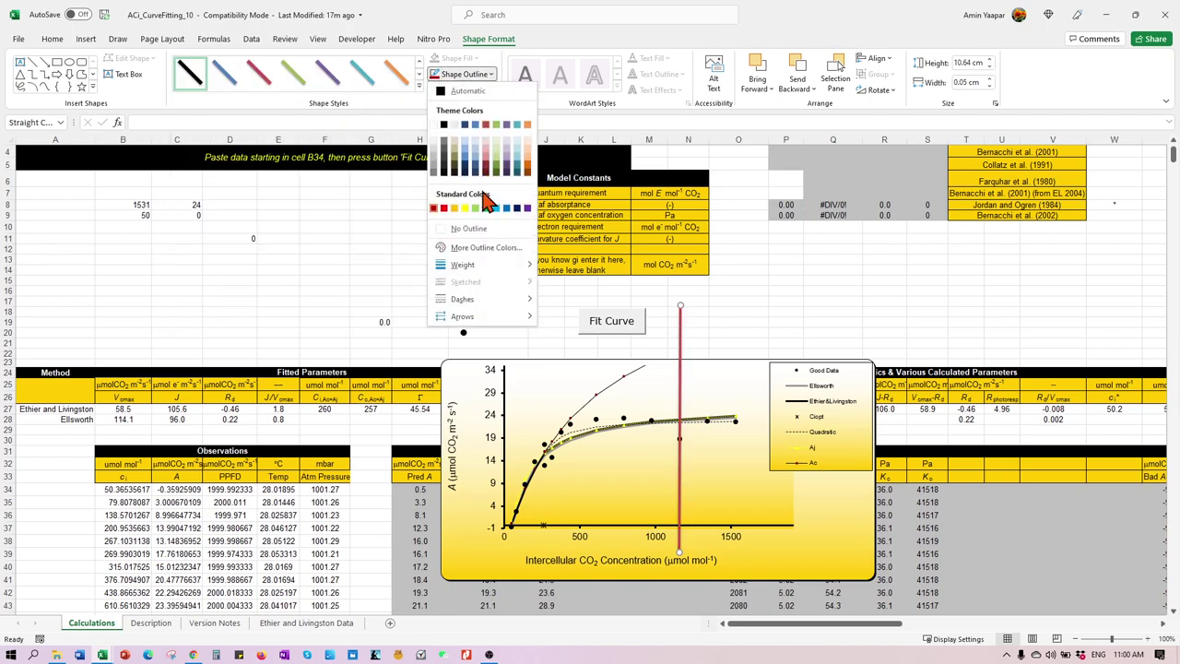
mouse_move(499, 266)
left_click(586, 379)
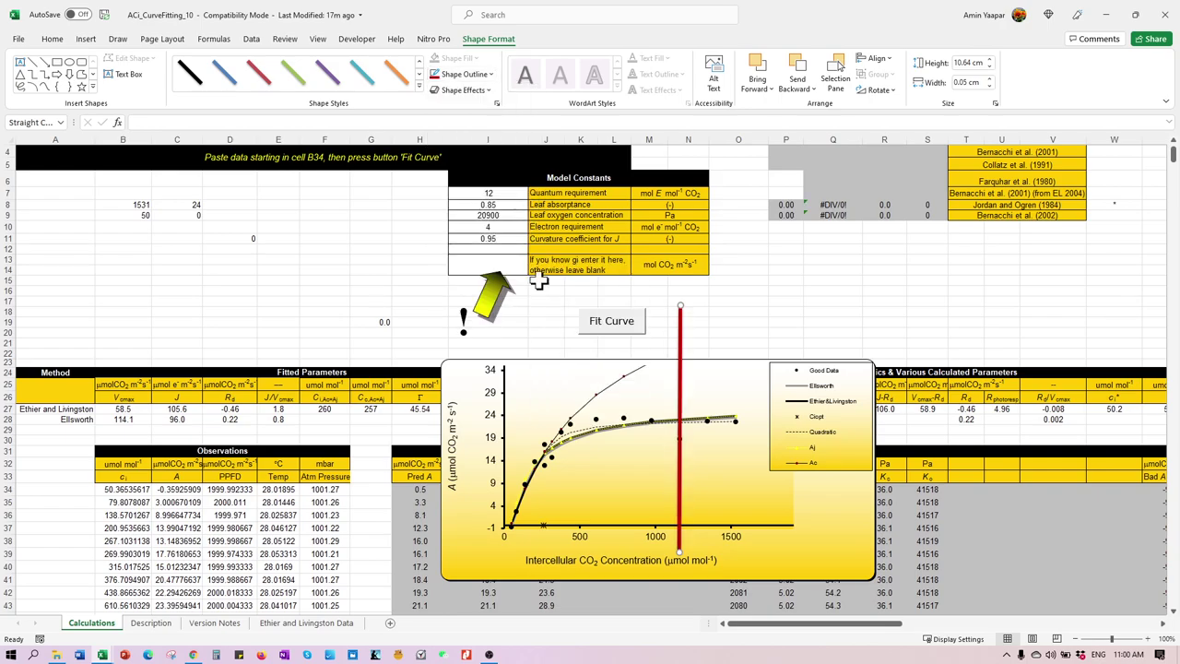
left_click(463, 73)
mouse_move(507, 311)
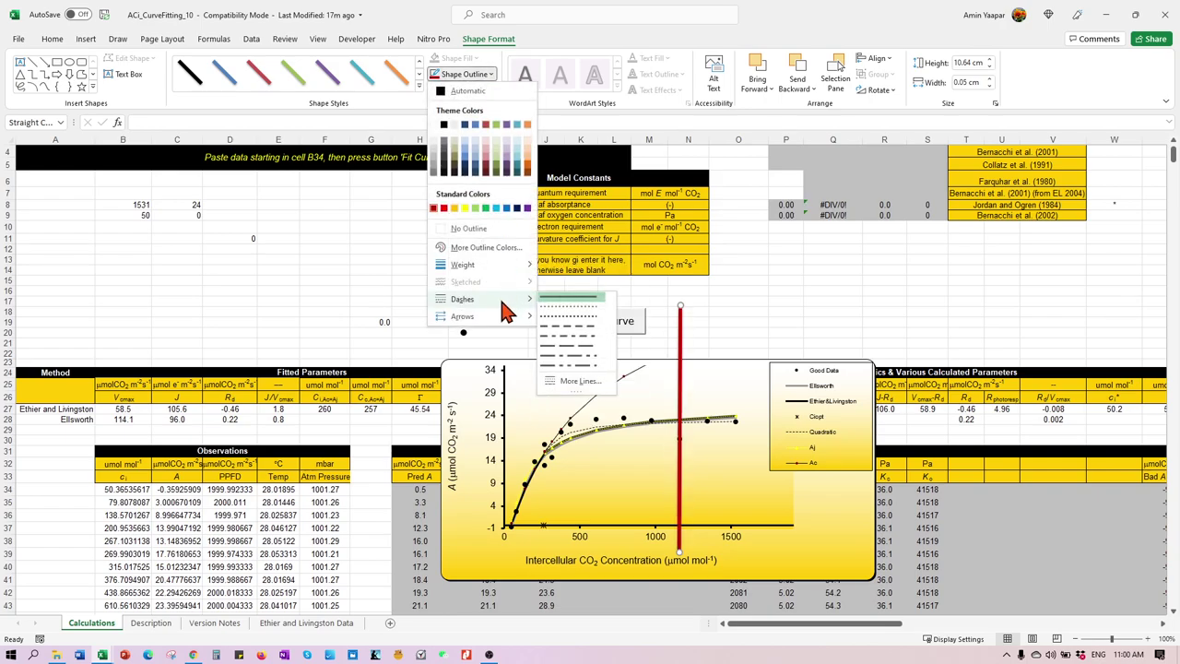
left_click(562, 325)
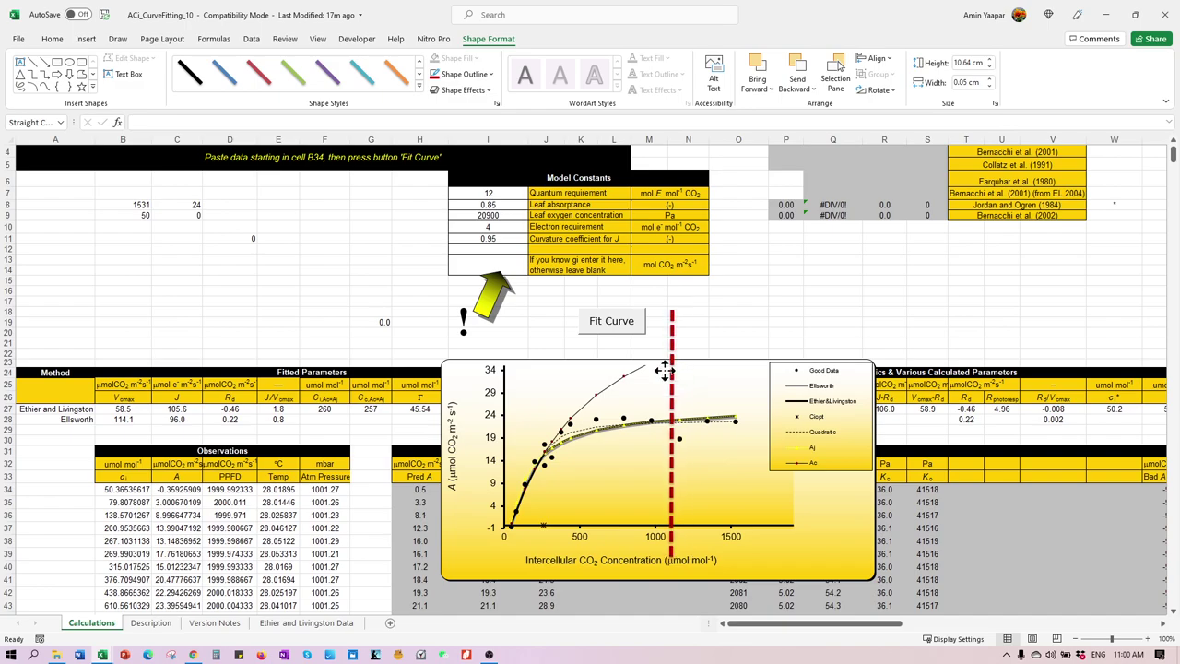
Move the dashed line left to the curve's bend near Ci 250 and shorten it to the plot.
left_click_drag(664, 370, 544, 342)
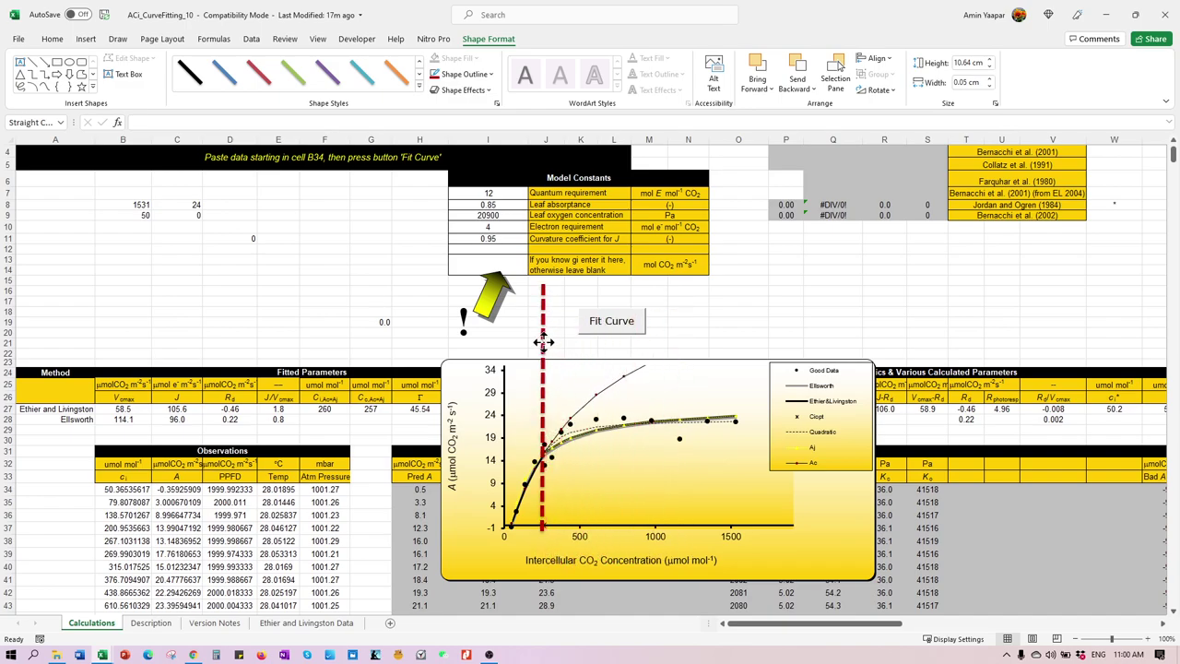
left_click_drag(543, 285, 544, 365)
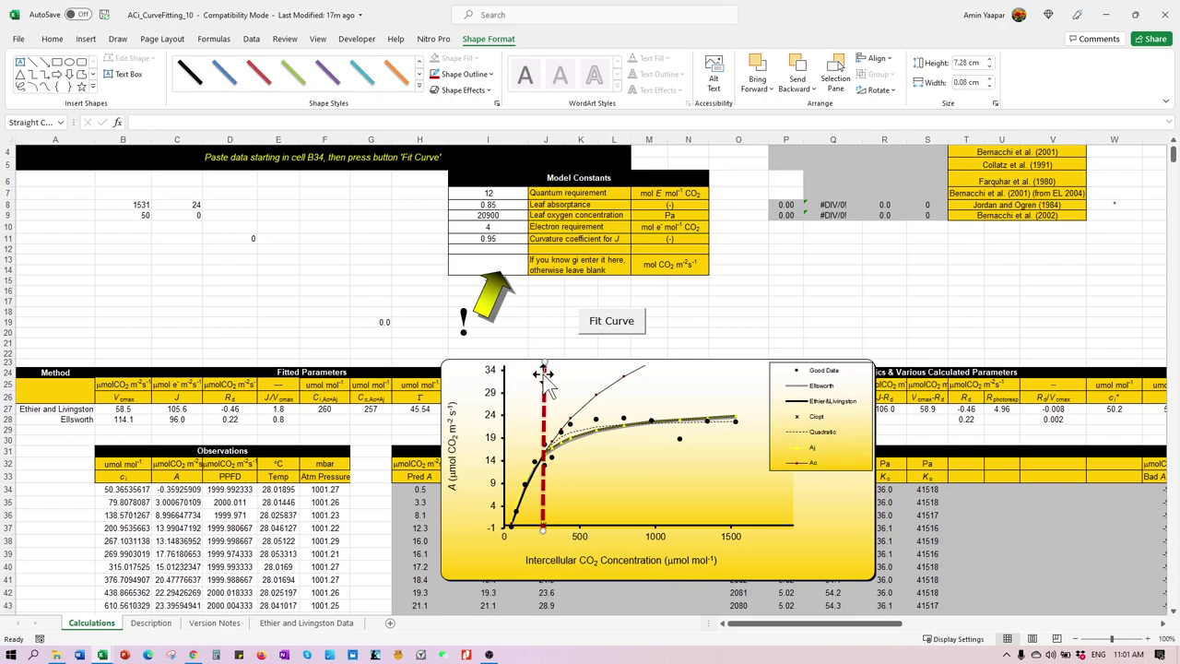
left_click(565, 405)
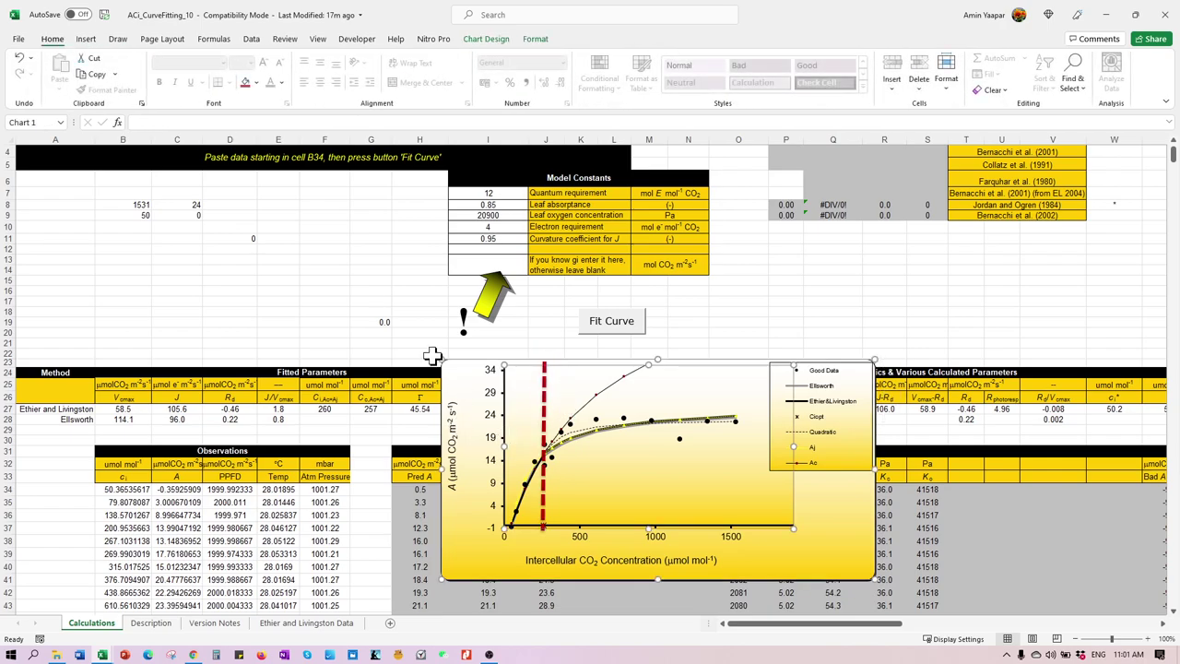
With the red Draw pen, handwrite '1' and '2 RuBP' around the dashed line and begin 'Calvin'.
left_click(543, 426)
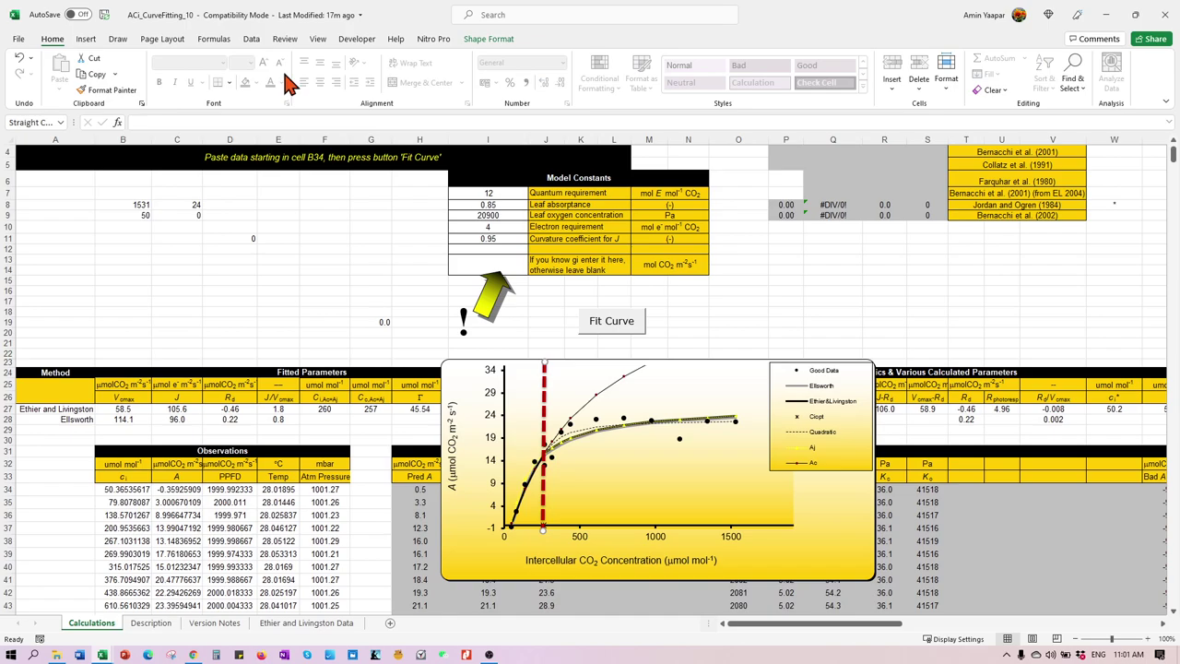
left_click(118, 38)
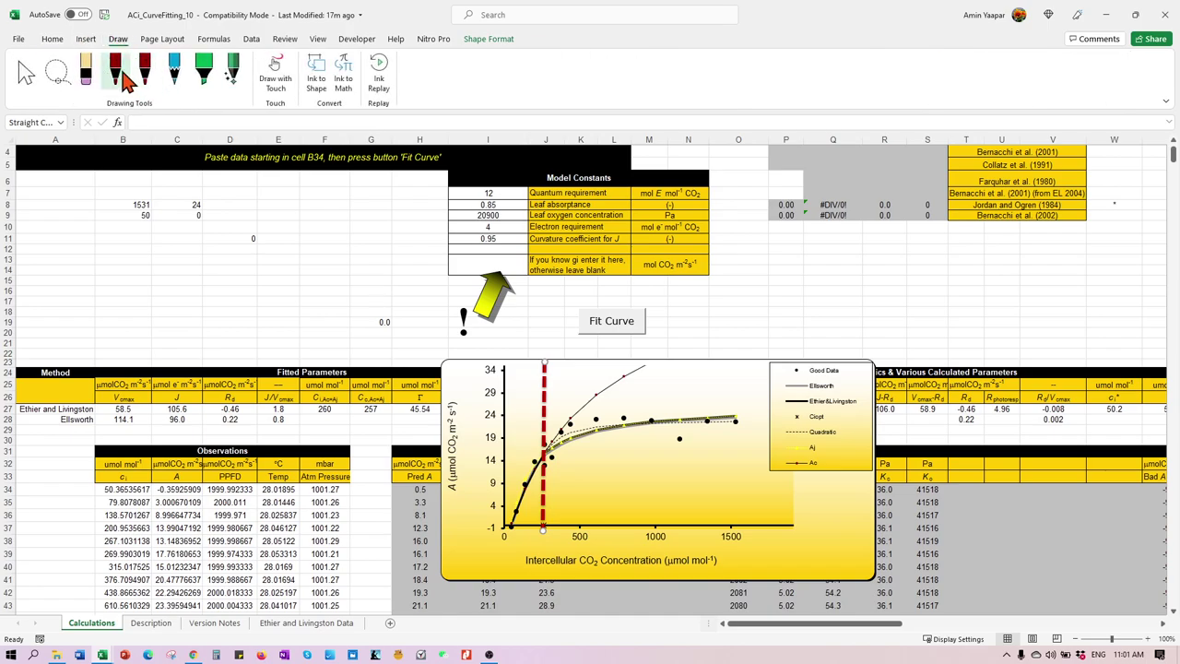
left_click(275, 74)
left_click_drag(522, 376, 524, 386)
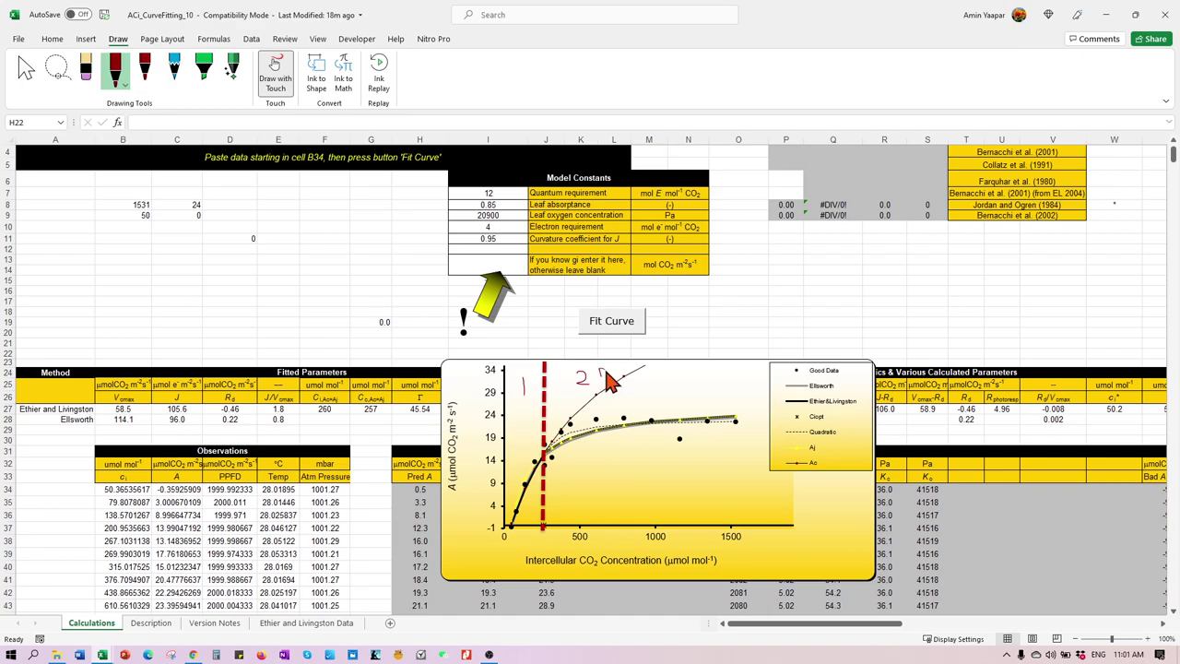
mouse_move(608, 377)
left_mouse_down()
mouse_move(631, 367)
mouse_move(631, 380)
mouse_move(627, 366)
left_mouse_up()
mouse_move(762, 272)
left_mouse_down()
mouse_move(748, 276)
mouse_move(754, 286)
mouse_move(775, 284)
mouse_move(779, 269)
mouse_move(796, 282)
left_mouse_up()
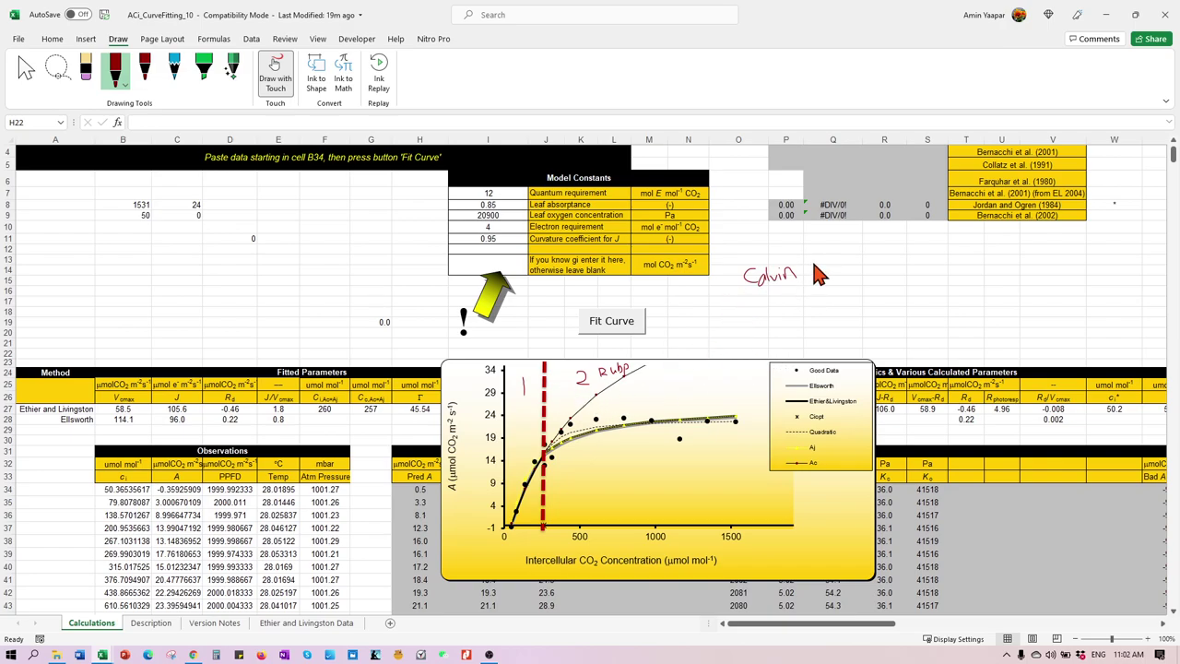
Write 'Cycle' after Calvin and draw a circle divided into three sectors.
mouse_move(816, 275)
left_mouse_down()
mouse_move(867, 276)
mouse_move(804, 310)
mouse_move(835, 323)
mouse_move(793, 329)
left_mouse_up()
mouse_move(804, 288)
left_mouse_down()
mouse_move(845, 304)
mouse_move(834, 334)
mouse_move(774, 324)
mouse_move(808, 286)
left_mouse_up()
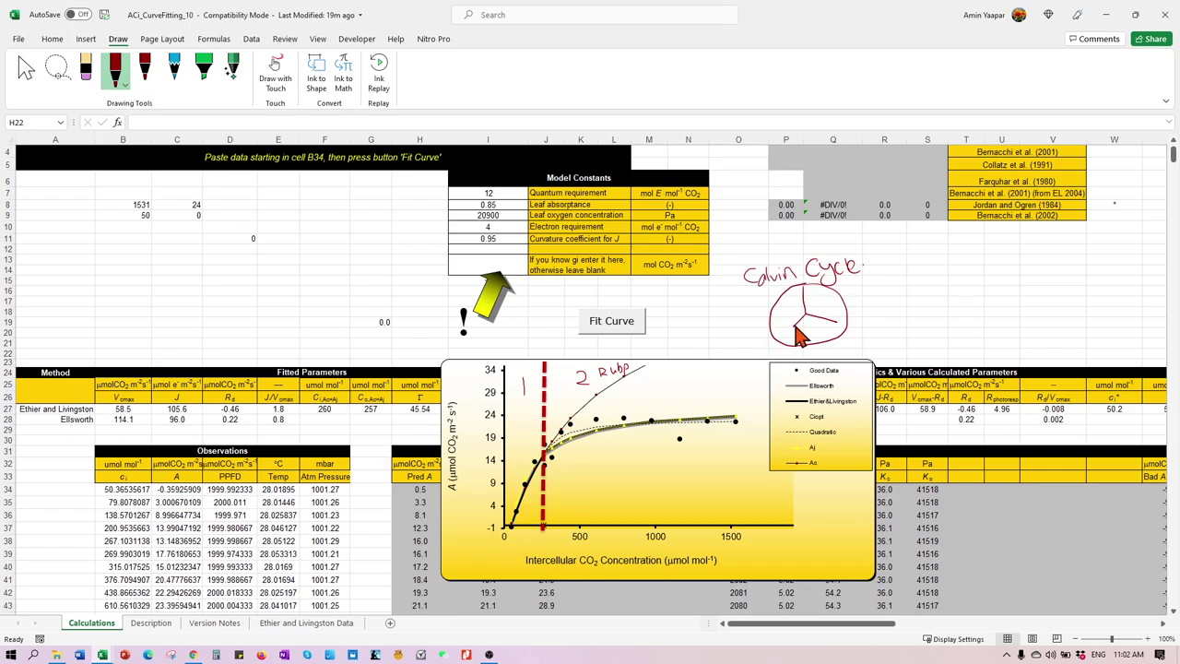
mouse_move(798, 336)
left_mouse_down()
mouse_move(775, 341)
mouse_move(846, 334)
mouse_move(847, 296)
mouse_move(931, 275)
left_mouse_up()
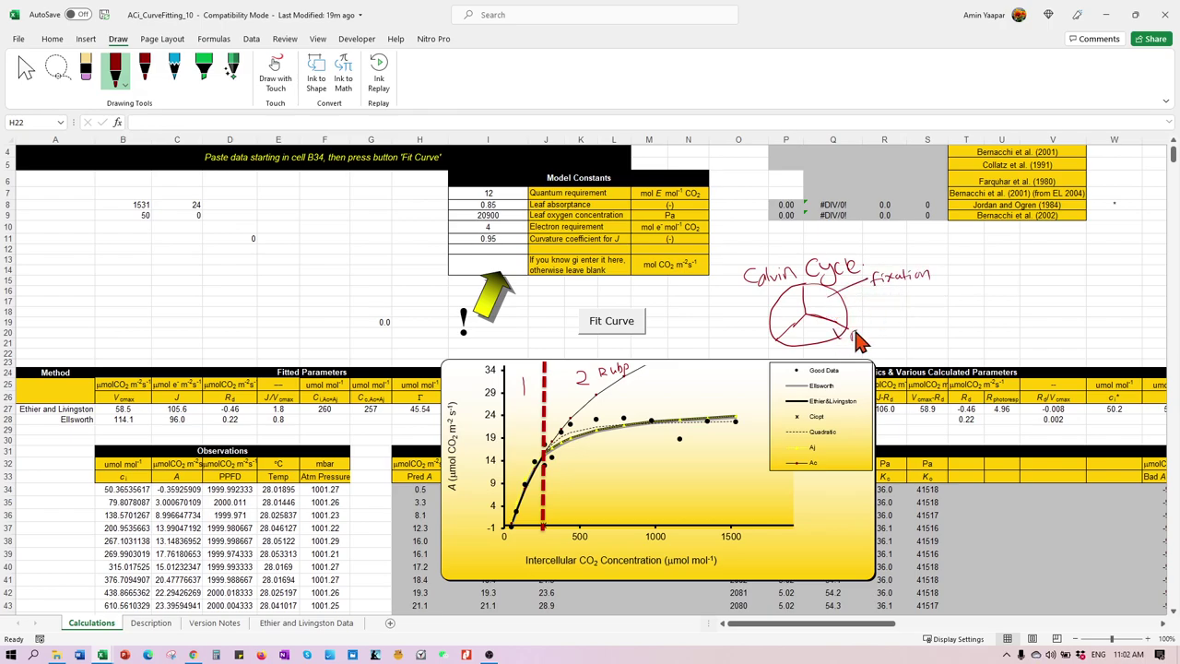
Label Reduction and Regeneration, hatch the regeneration sector, and write 'RuBP' before Calvin Cycle.
left_click_drag(855, 337, 926, 325)
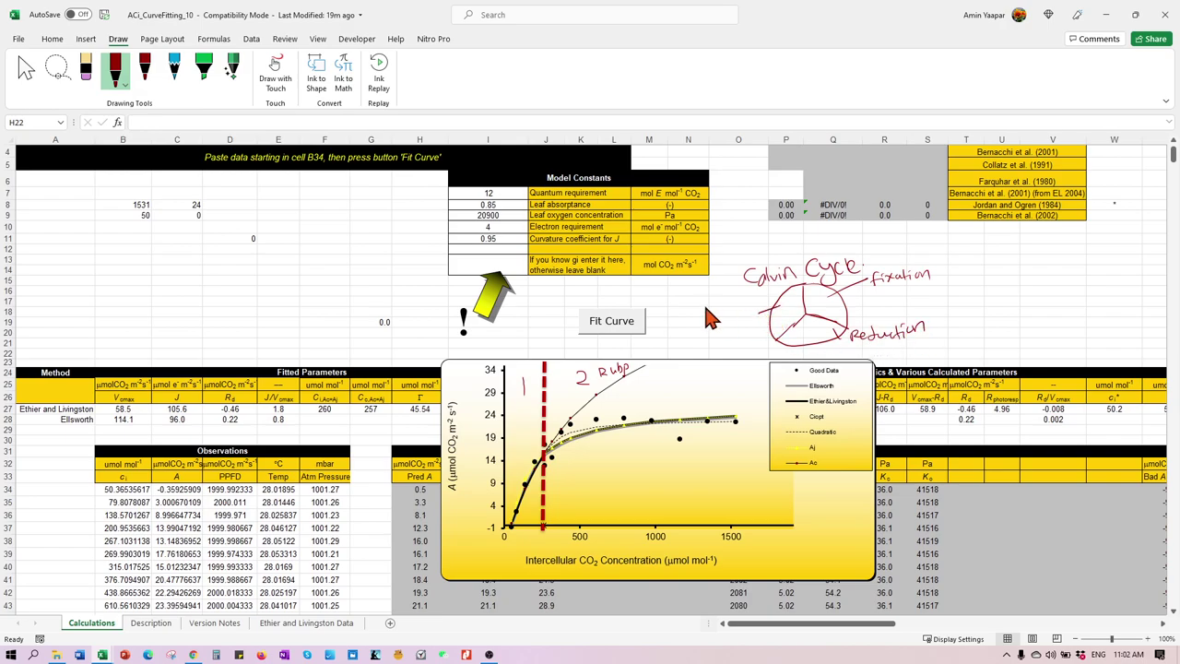
left_click_drag(708, 308, 772, 307)
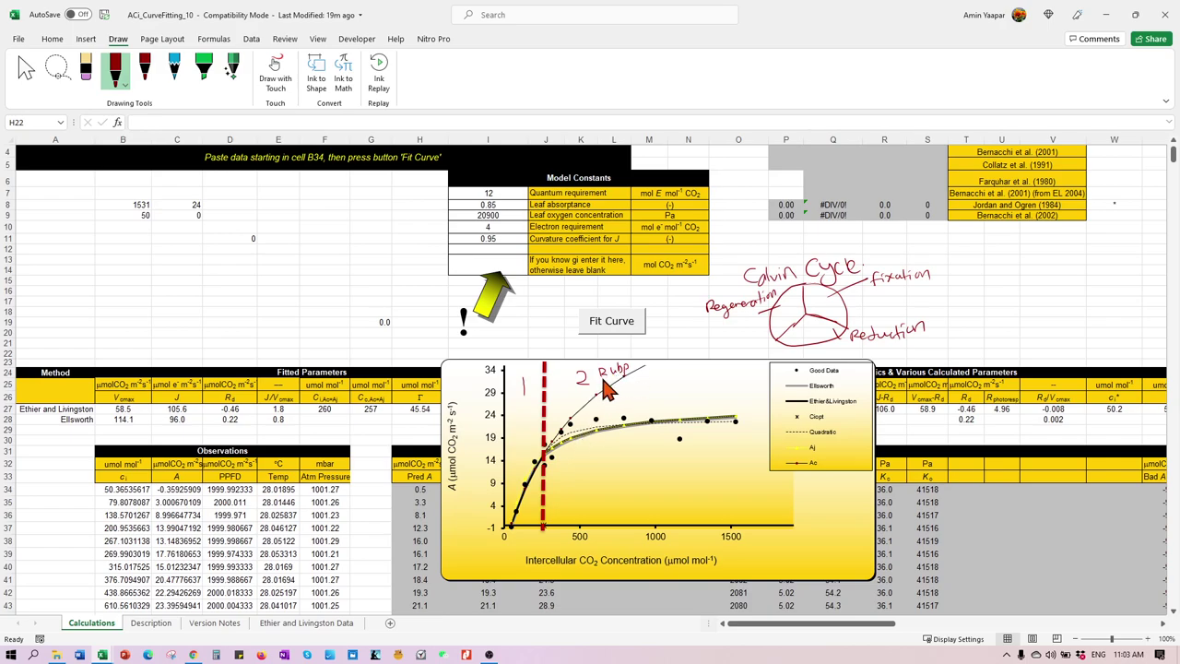
left_click(751, 324)
left_click_drag(782, 315, 791, 338)
left_click_drag(710, 290, 737, 286)
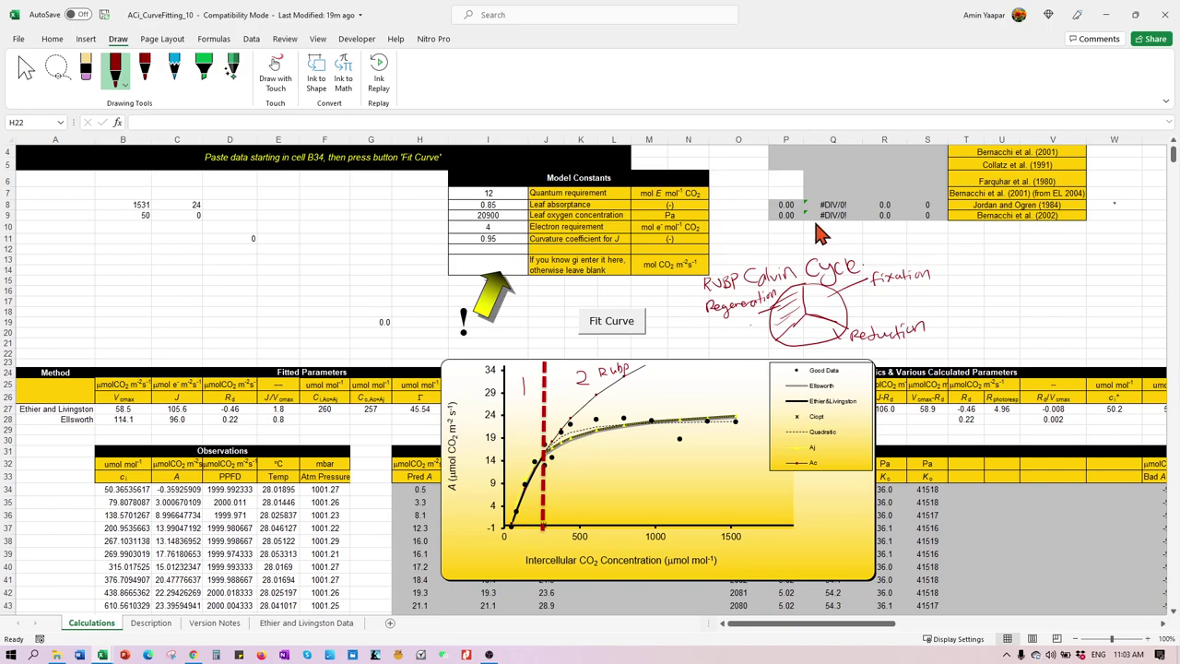
Circle the RuBP label on the chart and write 'ATP' under Regeneration.
mouse_move(633, 369)
left_mouse_down()
mouse_move(607, 373)
mouse_move(629, 360)
mouse_move(604, 361)
mouse_move(634, 397)
left_mouse_up()
left_click_drag(728, 332, 744, 323)
left_click(755, 329)
Write 'Photosystem – cyclic, non cyclic', 'Photophosphorylation' and 'e- transport', and add hatching to the regeneration sector.
left_click_drag(546, 299, 598, 286)
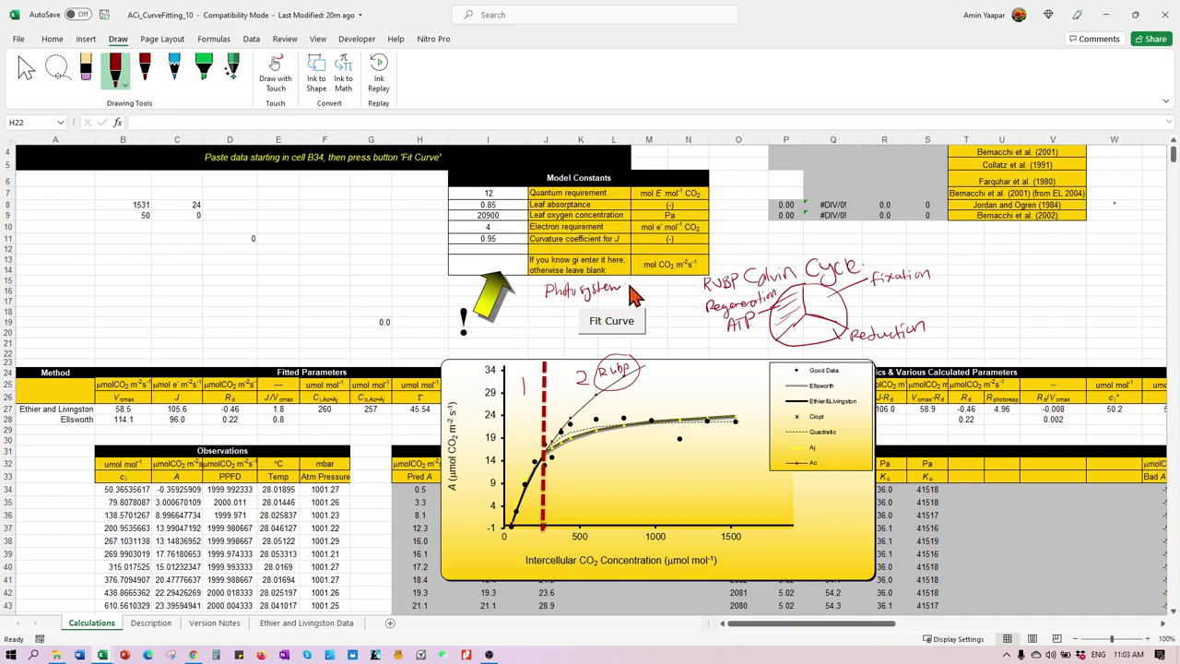
mouse_move(629, 286)
left_mouse_down()
mouse_move(662, 278)
mouse_move(659, 302)
mouse_move(706, 293)
left_mouse_up()
left_click_drag(657, 323, 675, 319)
mouse_move(683, 322)
left_mouse_down()
mouse_move(664, 334)
mouse_move(673, 343)
mouse_move(687, 328)
mouse_move(742, 324)
left_mouse_up()
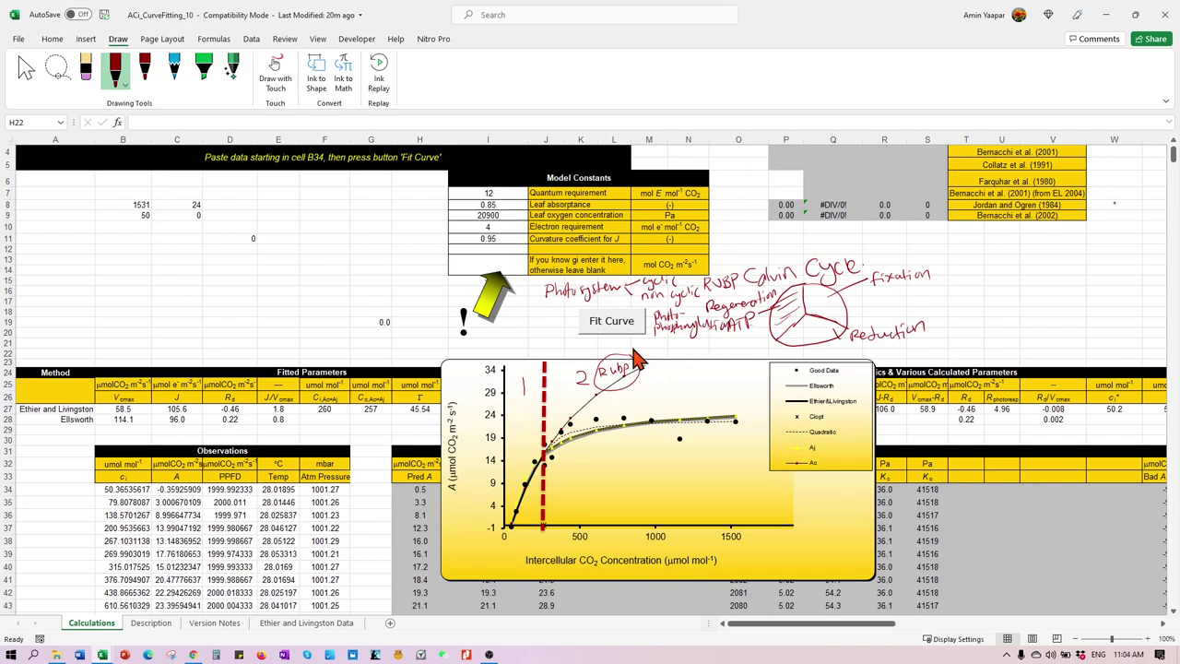
mouse_move(652, 341)
left_mouse_down()
mouse_move(676, 335)
mouse_move(696, 348)
mouse_move(738, 336)
left_mouse_up()
mouse_move(800, 295)
left_mouse_down()
mouse_move(773, 318)
mouse_move(780, 309)
mouse_move(739, 282)
left_mouse_up()
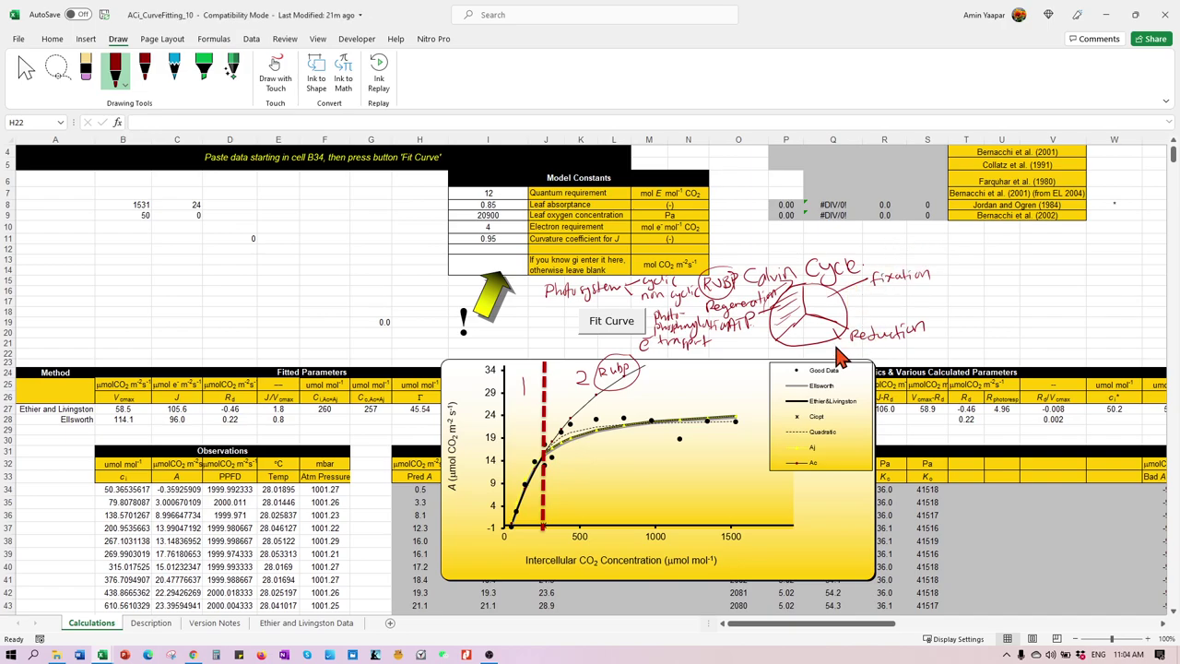
Add an arrow toward Reduction labelled '3PG', write 'ATP' below the sketch, and 'CO2' under fixation.
left_click_drag(858, 310, 843, 364)
mouse_move(832, 343)
left_mouse_down()
mouse_move(835, 356)
mouse_move(856, 352)
left_mouse_up()
left_click_drag(817, 305, 816, 347)
left_click_drag(732, 353, 753, 335)
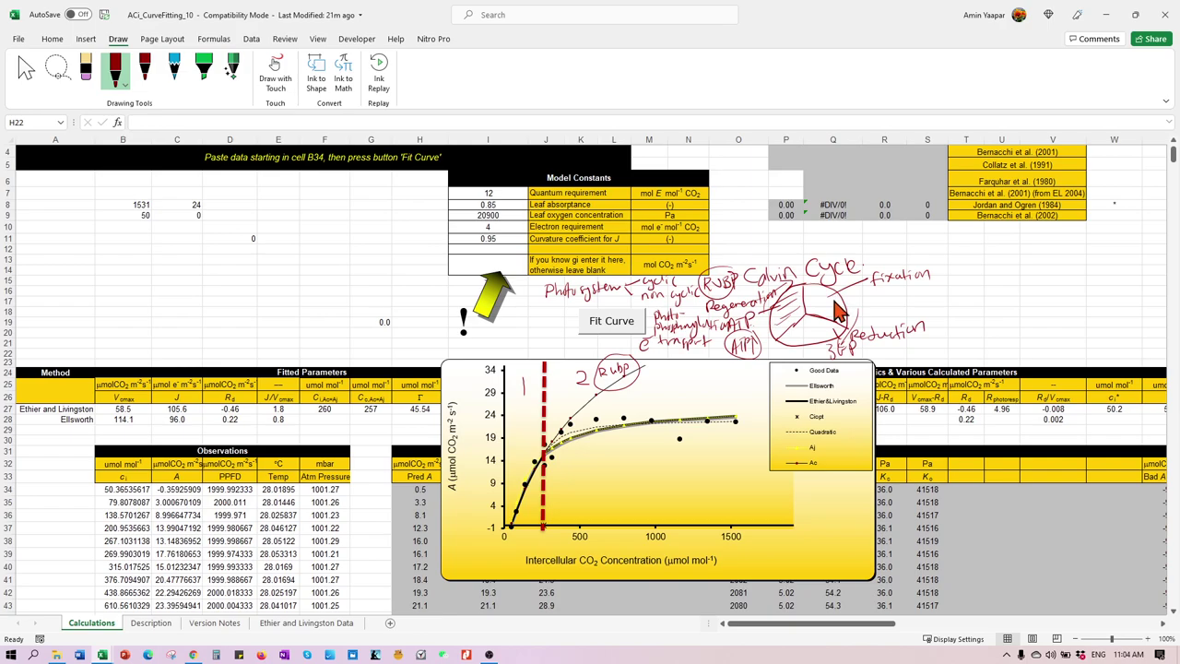
mouse_move(903, 289)
left_mouse_down()
mouse_move(896, 299)
mouse_move(910, 290)
mouse_move(924, 302)
mouse_move(876, 306)
left_mouse_up()
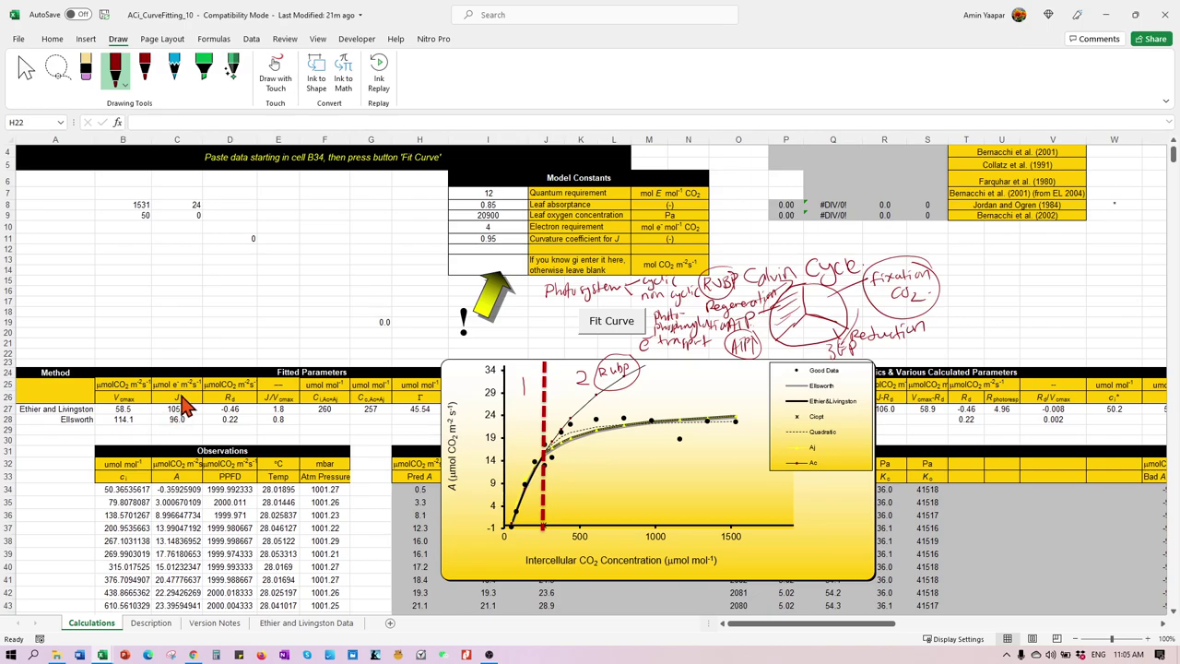
Circle the J header in C26 and label it 'e- transport rate' by hand.
mouse_move(181, 392)
left_mouse_down()
mouse_move(171, 402)
mouse_move(224, 337)
mouse_move(346, 310)
left_mouse_up()
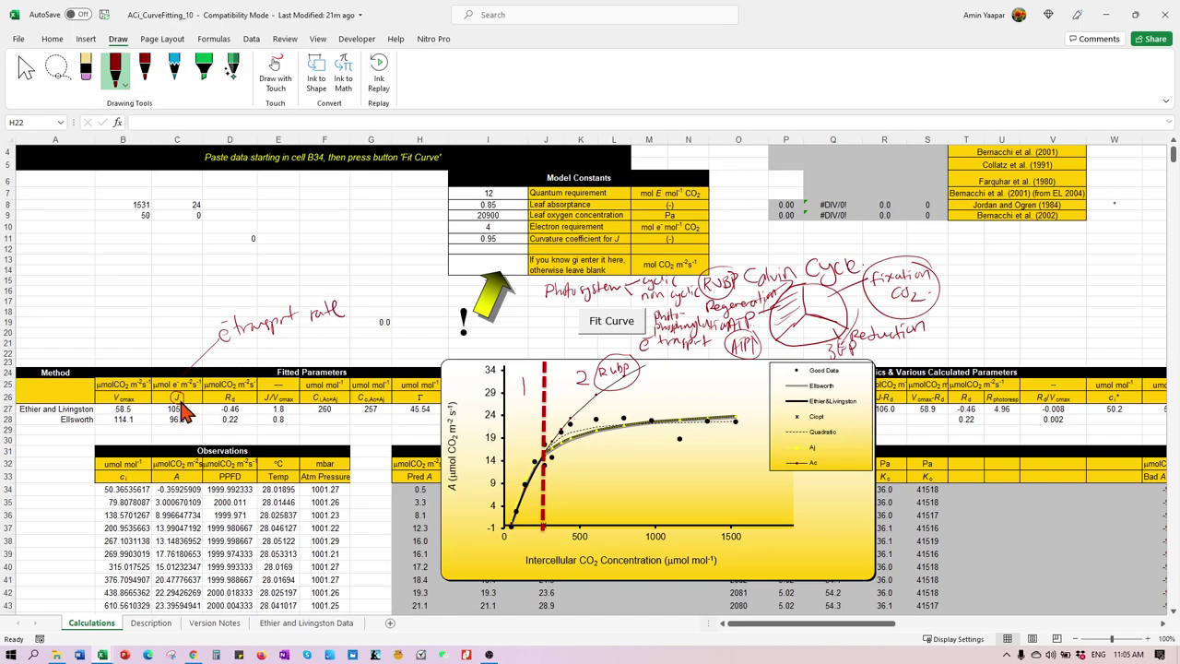